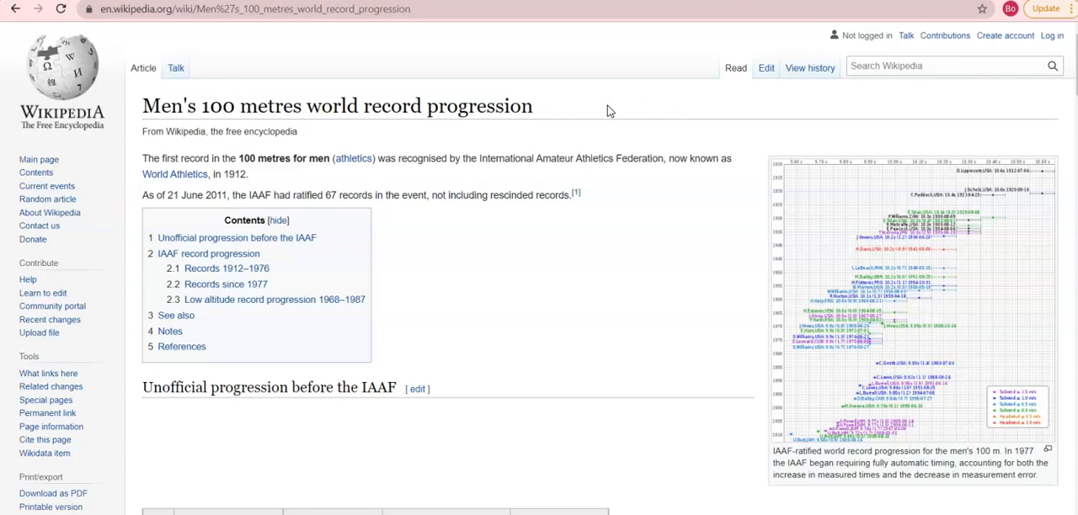
- Examine the Wikipedia article on men's 100 metres world record progression and its early record tables
scroll(357, 104, down, 4)
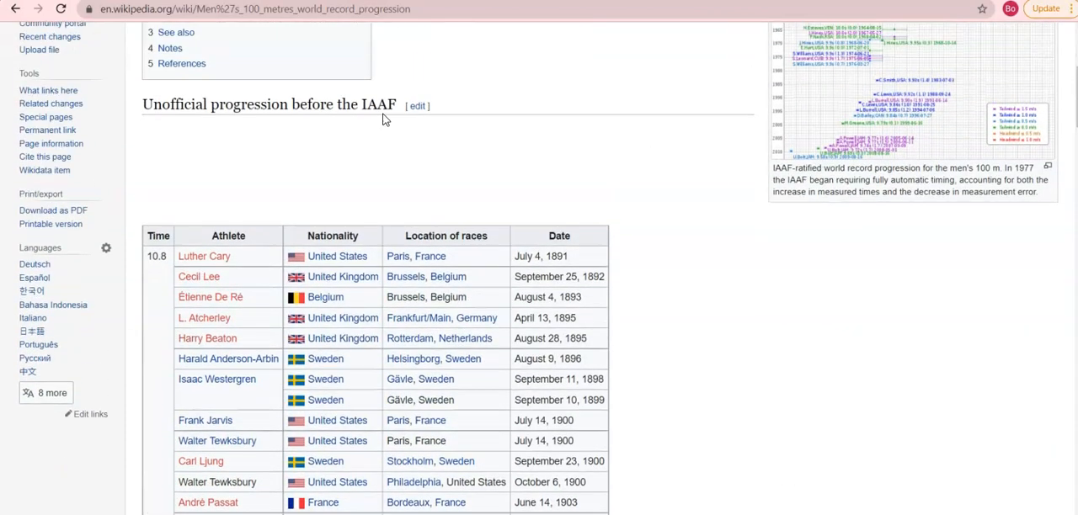
scroll(383, 117, up, 4)
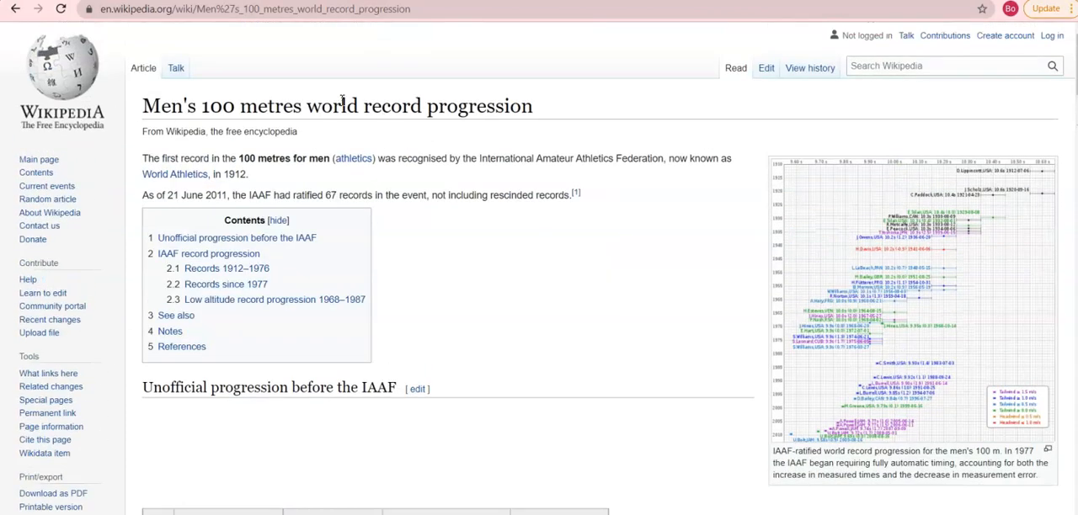
scroll(396, 110, down, 4)
drag(147, 241, 450, 261)
scroll(228, 240, down, 4)
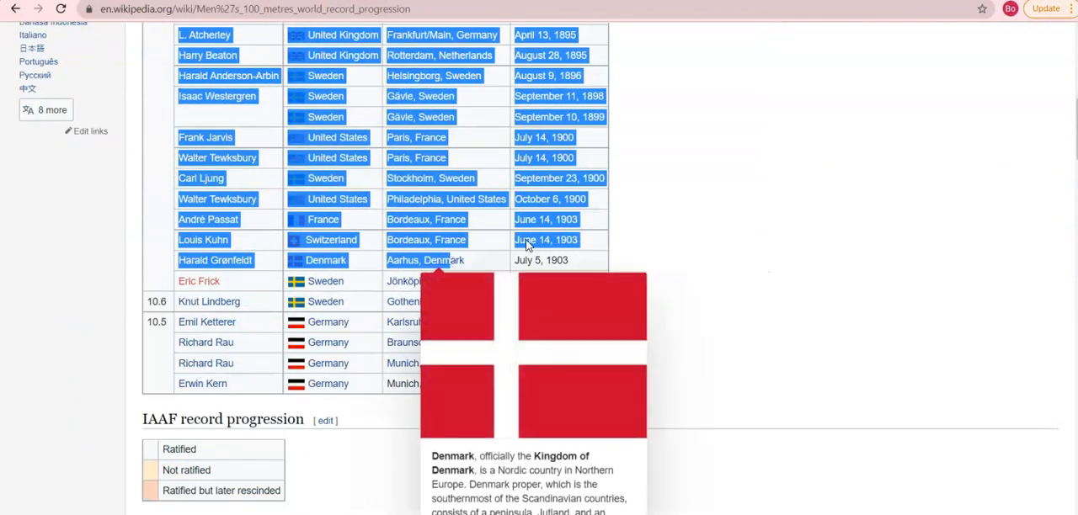
click(901, 142)
scroll(861, 216, down, 8)
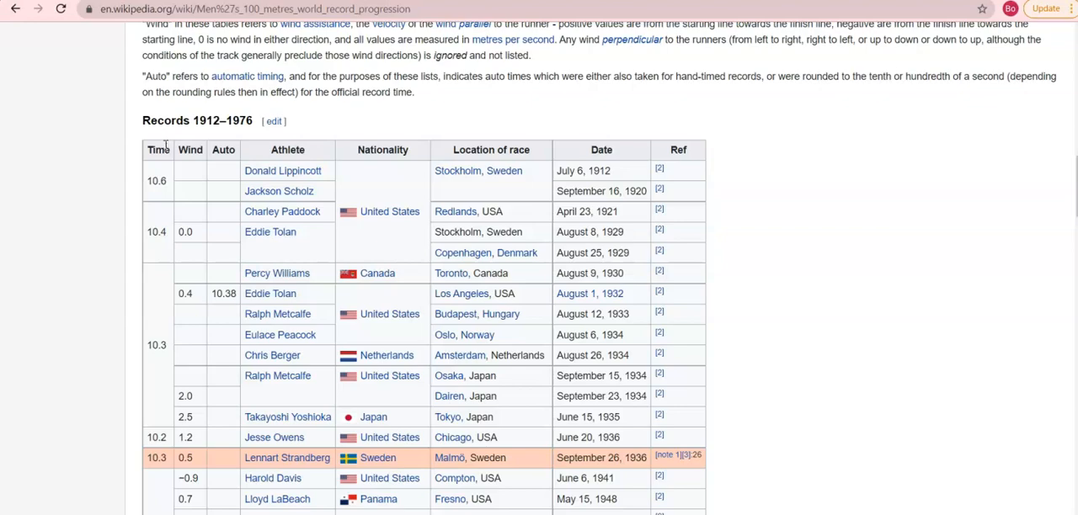
- Copy the whole Records 1912–1976 table, including its header row
scroll(484, 160, down, 13)
drag(160, 150, 697, 270)
scroll(644, 236, up, 2)
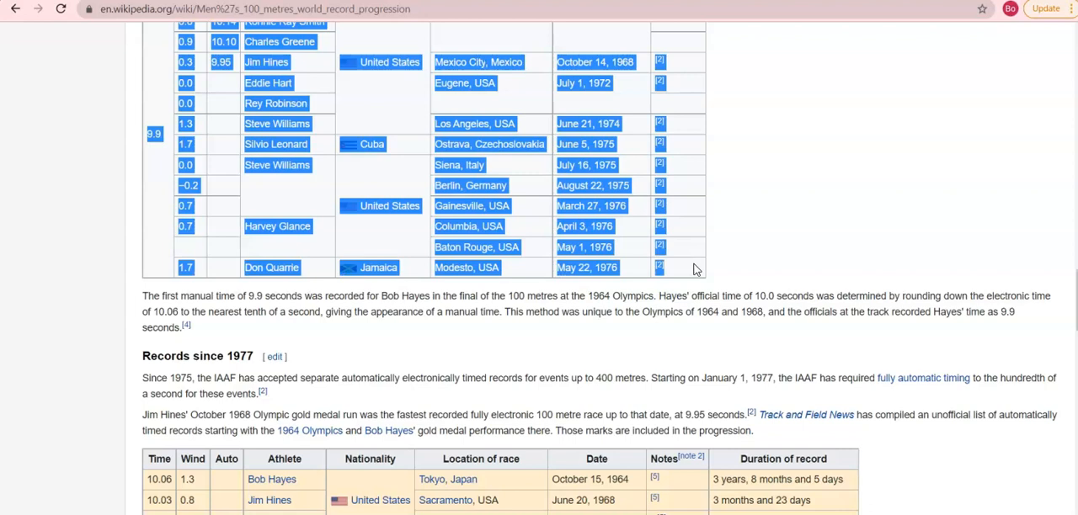
right_click(575, 198)
click(606, 203)
- Switch to the blank Google Sheets spreadsheet and paste the copied table starting at cell A1
click(758, 1)
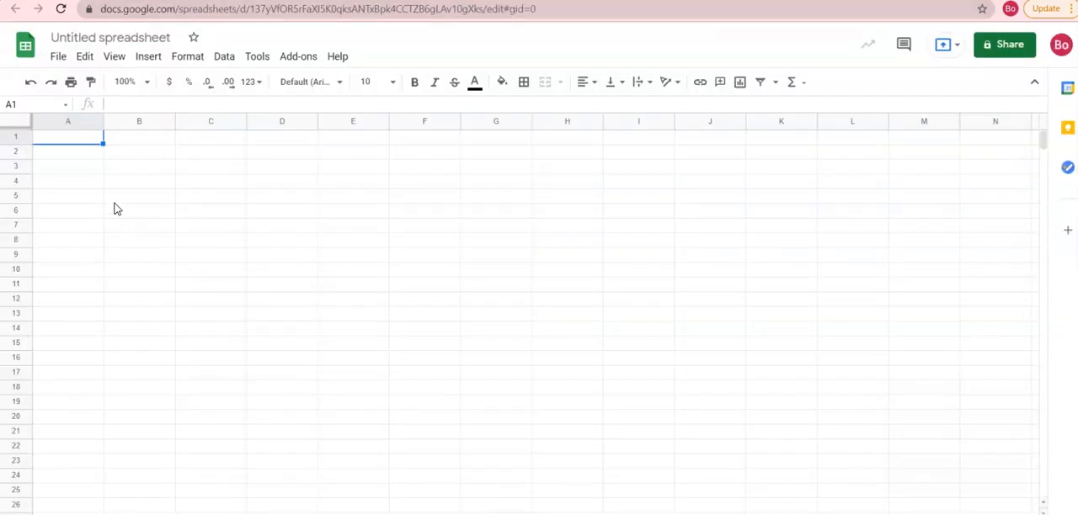
key(ctrl+v)
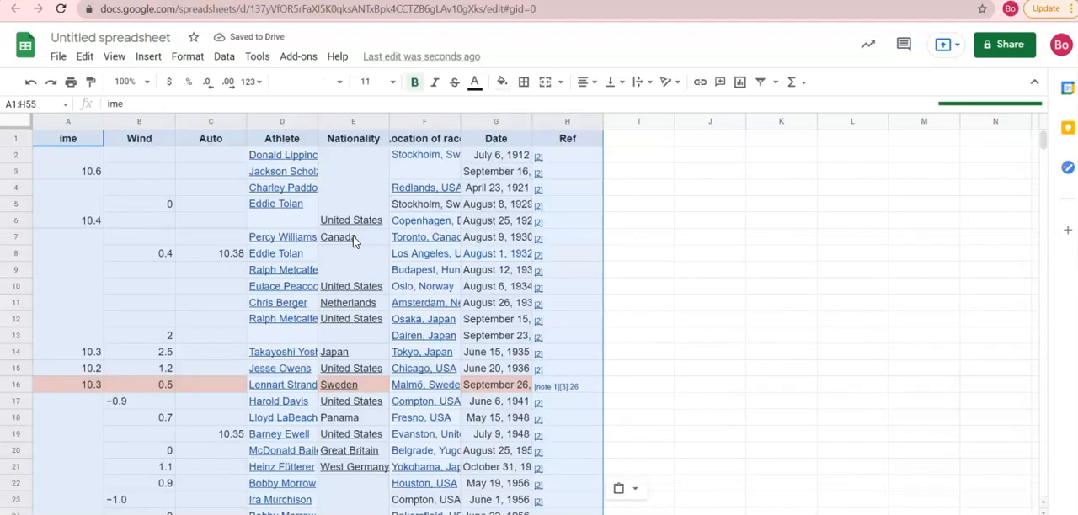
click(352, 237)
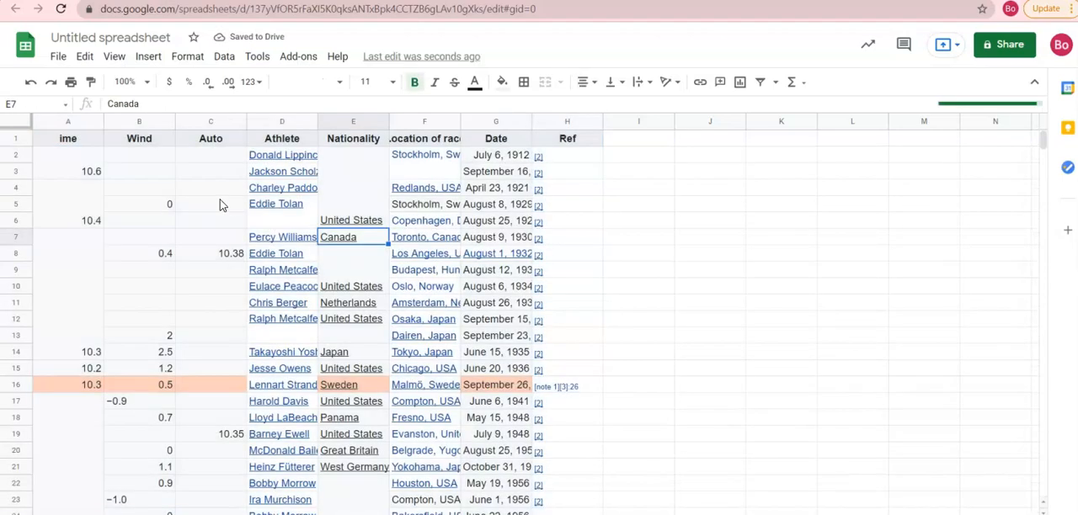
- Delete columns B to F, covering Wind through Location of race
click(140, 121)
click(407, 119)
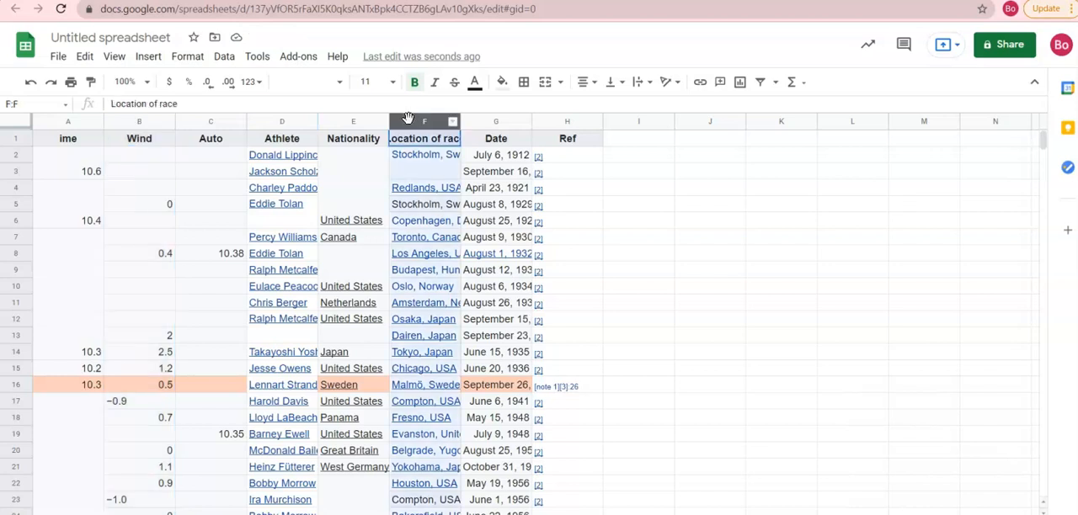
drag(408, 120, 154, 120)
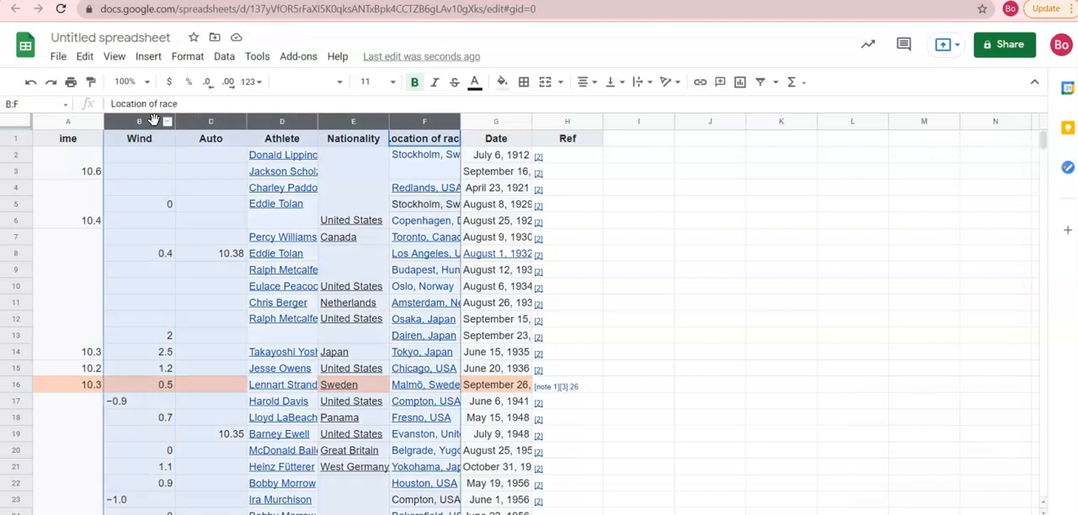
right_click(155, 119)
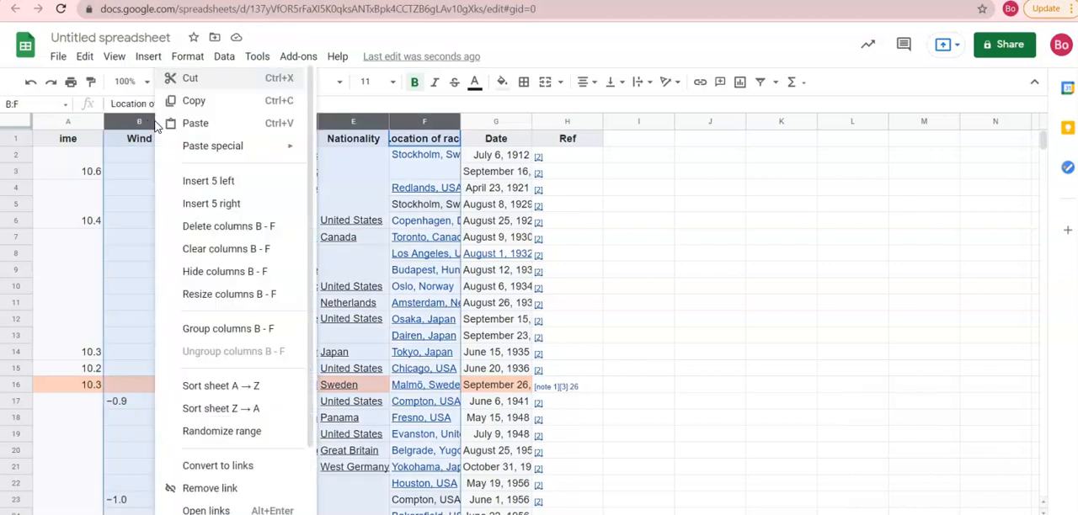
click(217, 230)
click(263, 143)
- Delete the Ref column and narrow column A with the record times
click(220, 126)
right_click(221, 126)
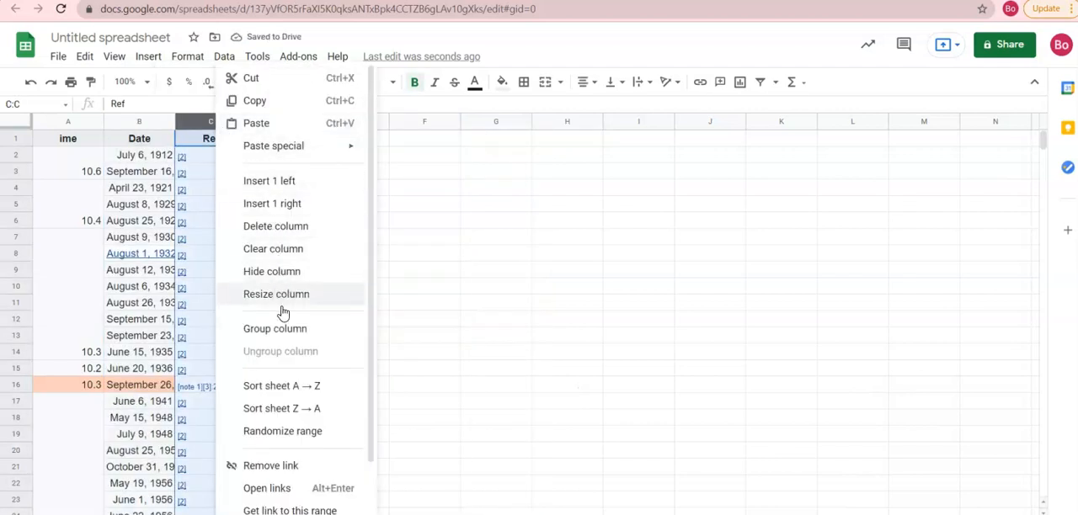
click(272, 227)
click(221, 223)
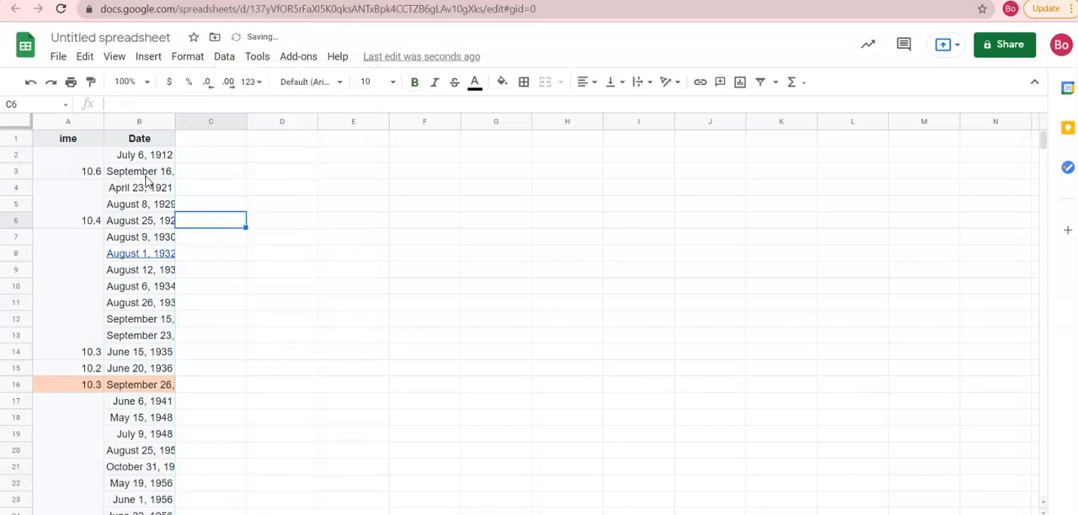
double_click(104, 123)
drag(58, 122, 90, 122)
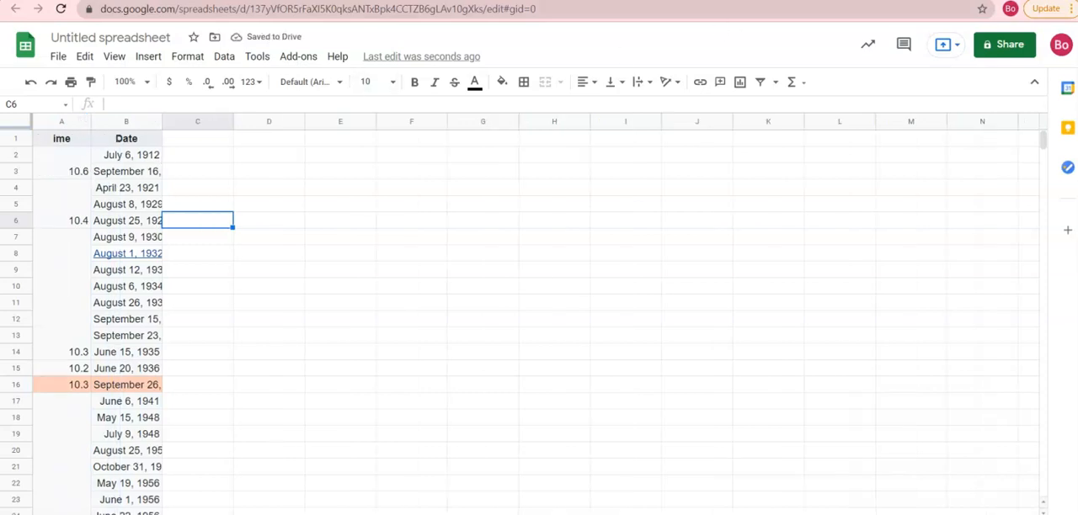
- Return to the Wikipedia article and examine the Records since 1977 section, including its note on fully automatic timing and its table
click(598, 1)
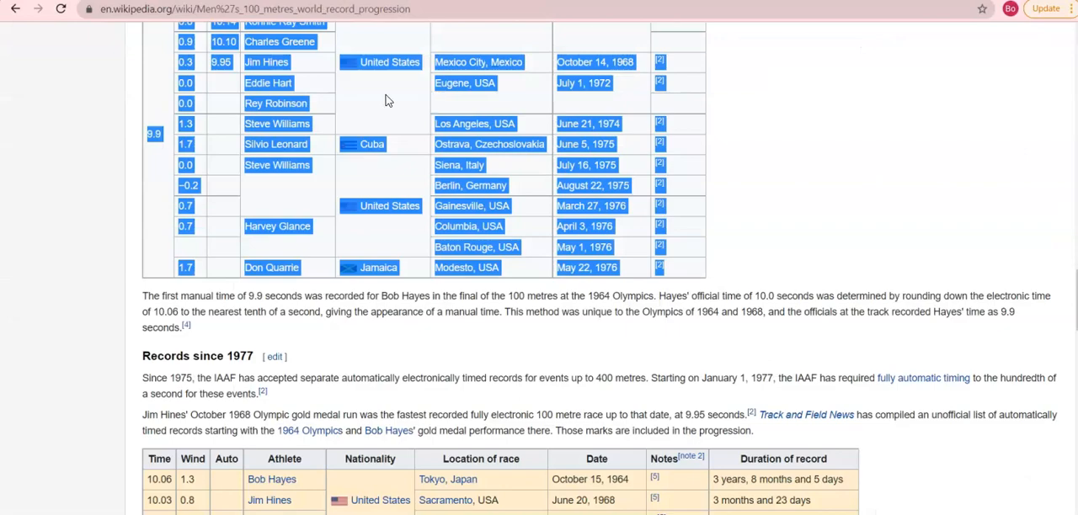
scroll(385, 99, up, 12)
scroll(383, 143, up, 4)
scroll(397, 248, down, 12)
scroll(398, 248, down, 5)
scroll(347, 276, down, 2)
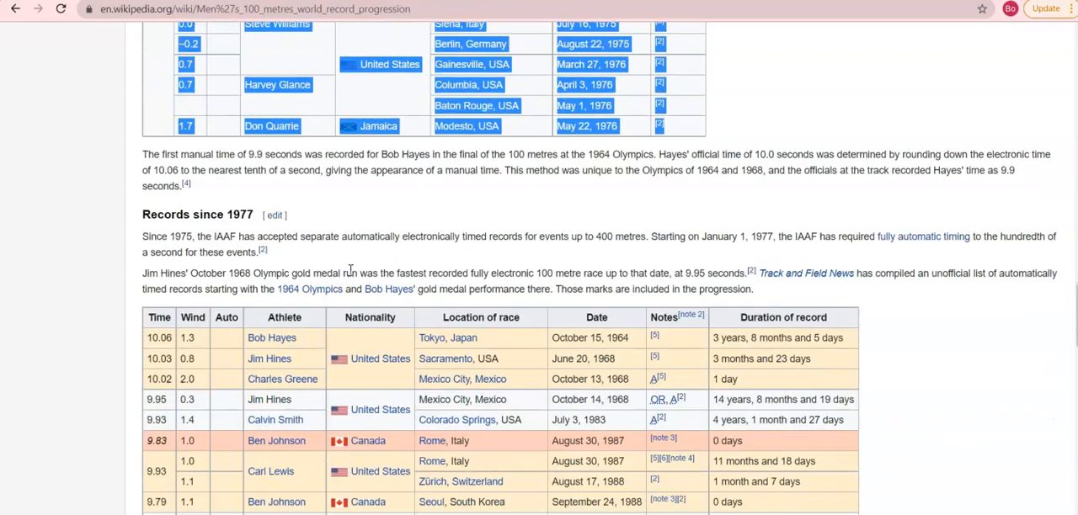
drag(869, 237, 980, 237)
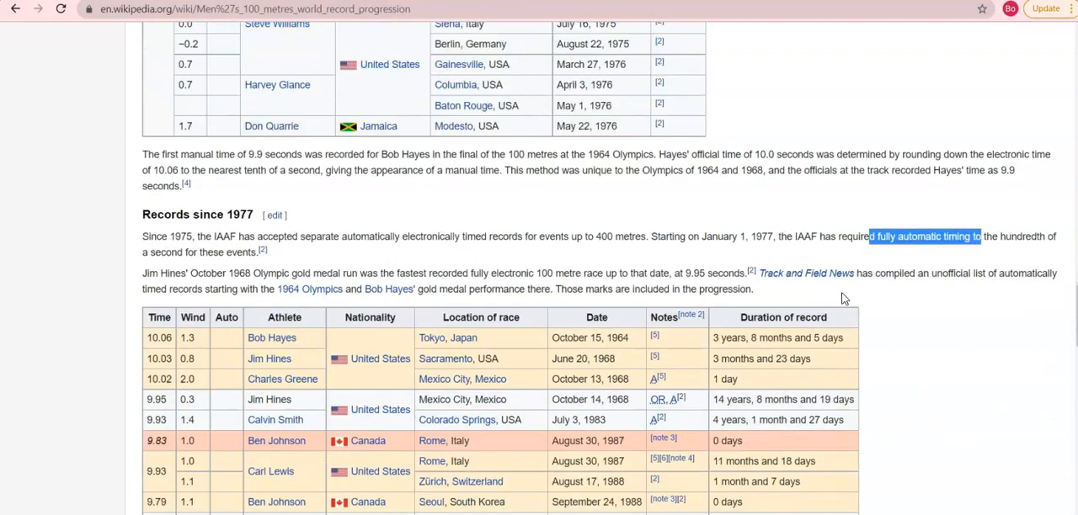
click(637, 268)
scroll(589, 220, down, 2)
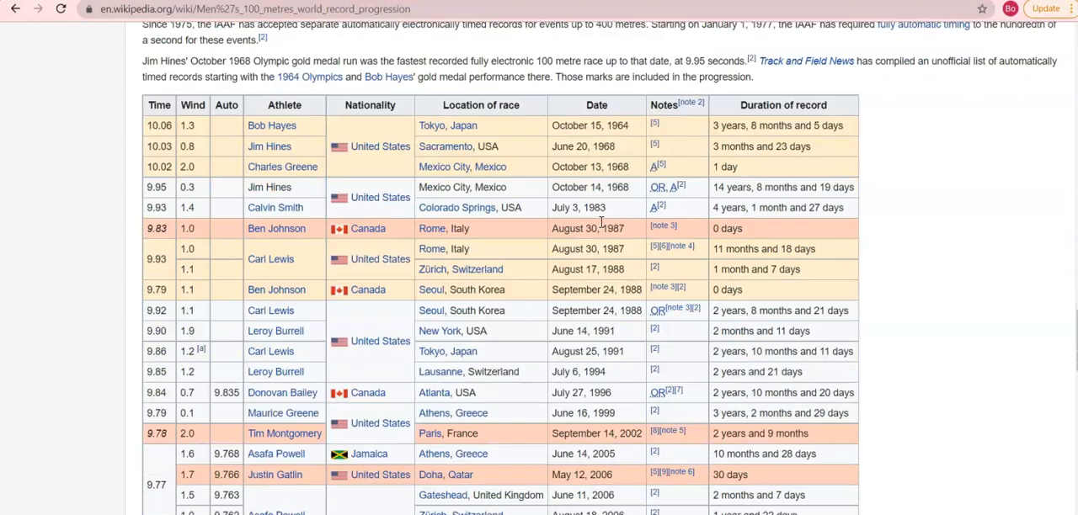
scroll(572, 194, up, 1)
scroll(566, 165, up, 1)
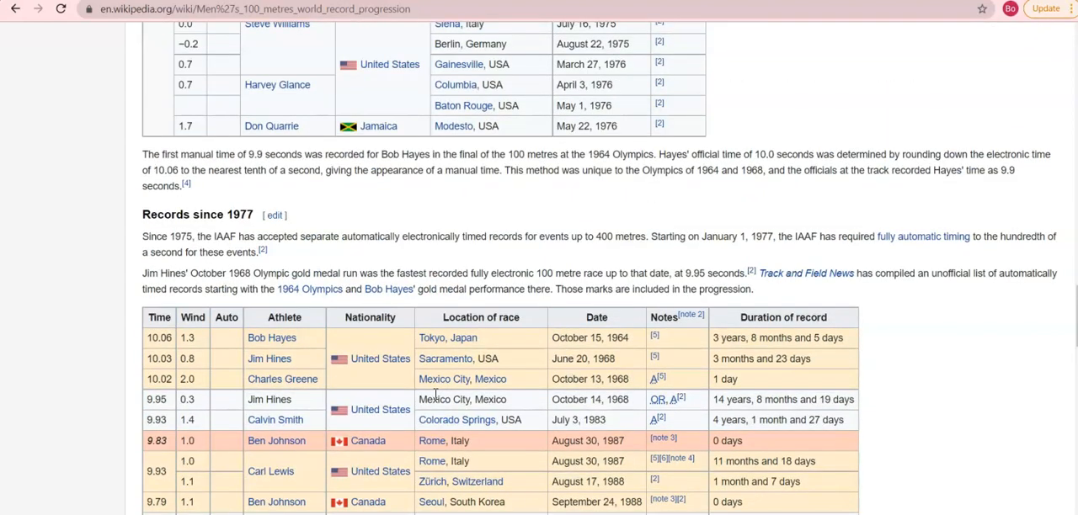
- Copy the Records since 1977 rows from July 3, 1983 through August 16, 2009 and paste them into the spreadsheet at cell A56
drag(146, 425, 811, 243)
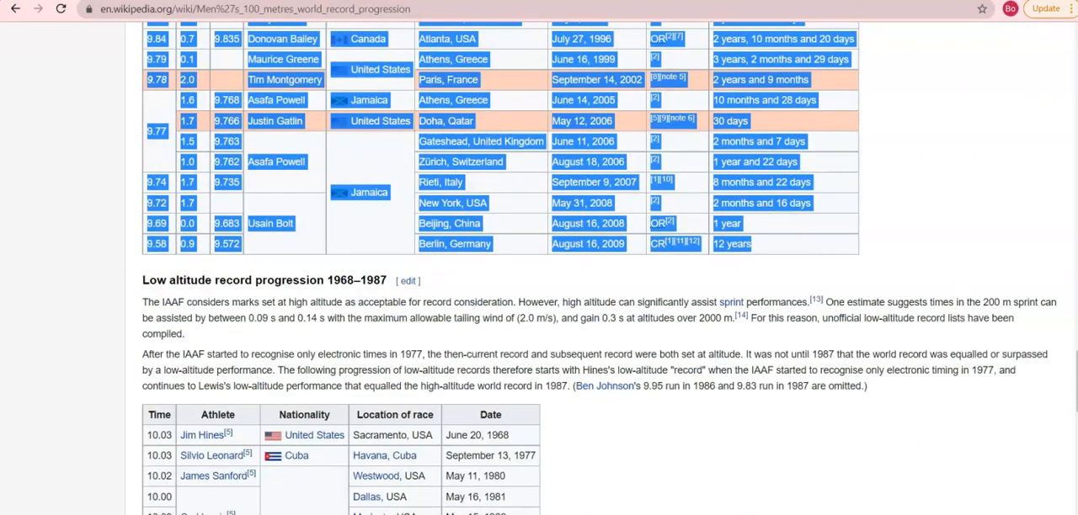
click(438, 1)
scroll(250, 260, down, 8)
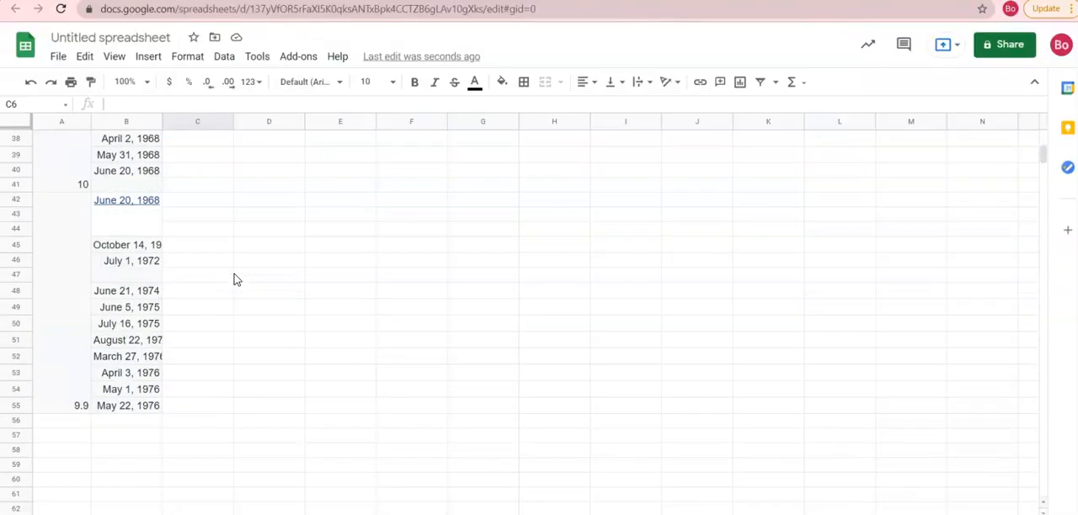
click(49, 422)
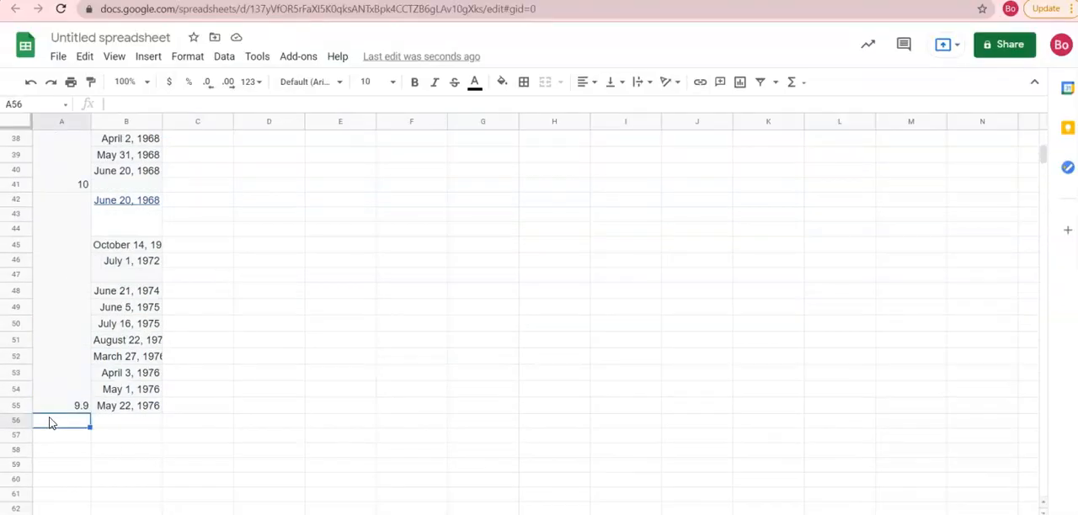
key(ctrl+v)
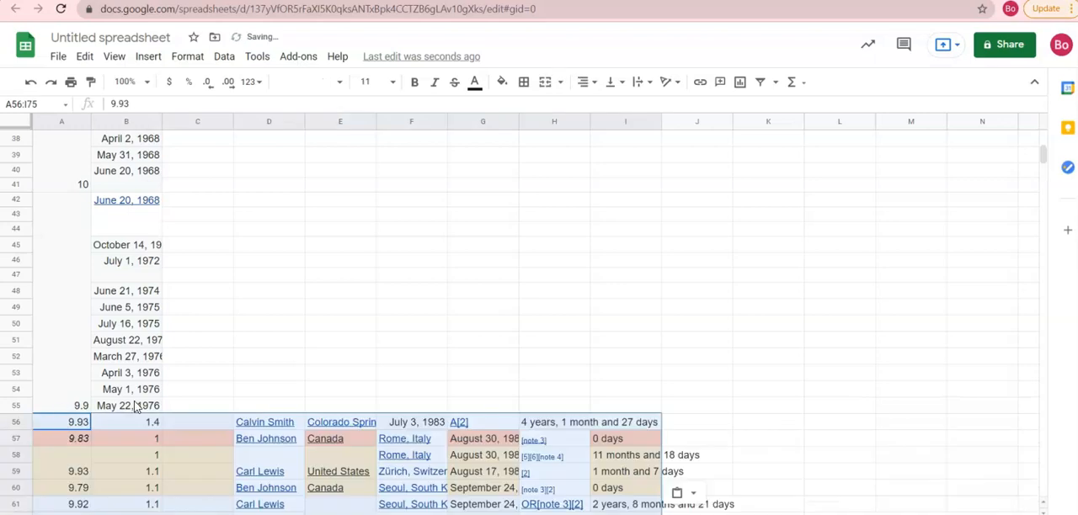
- Delete the cells B56:F76 of the newly pasted rows, shifting the remaining cells left
scroll(238, 345, down, 3)
click(178, 337)
drag(139, 268, 411, 457)
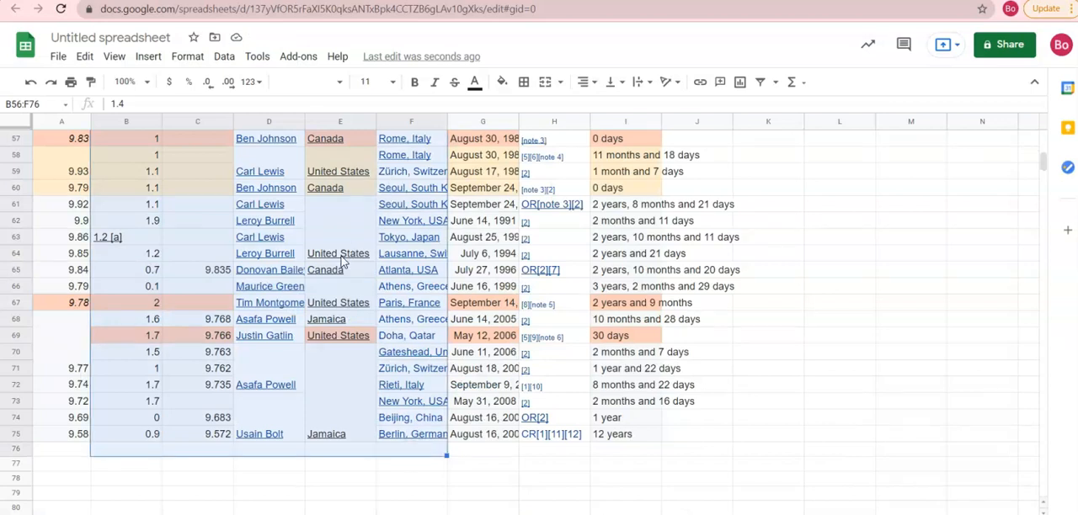
mouse_move(269, 436)
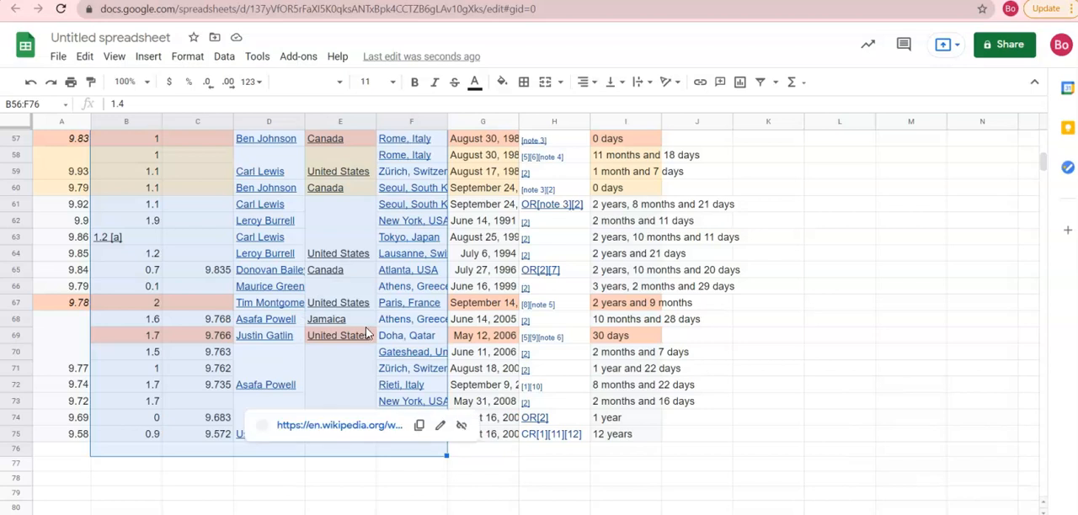
right_click(388, 176)
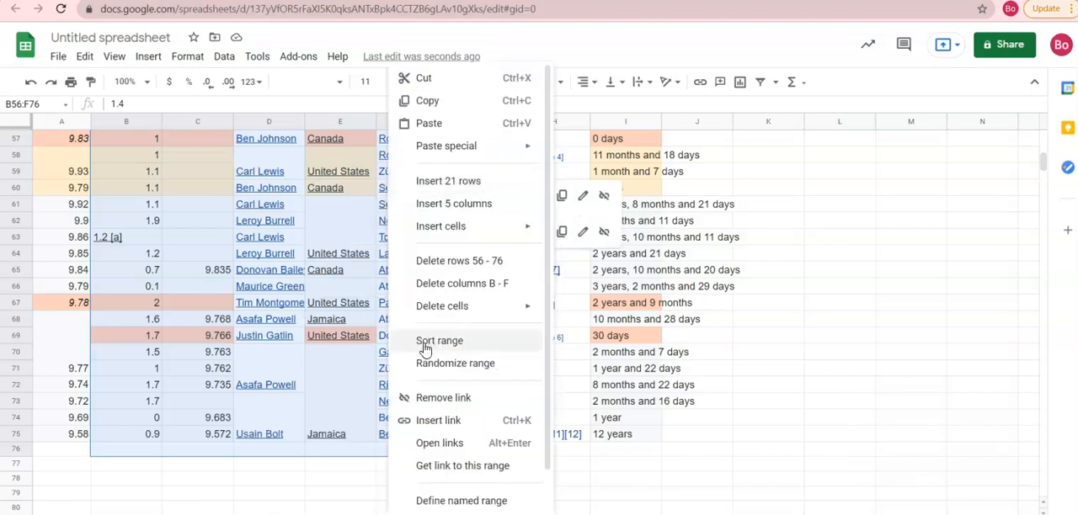
mouse_move(469, 308)
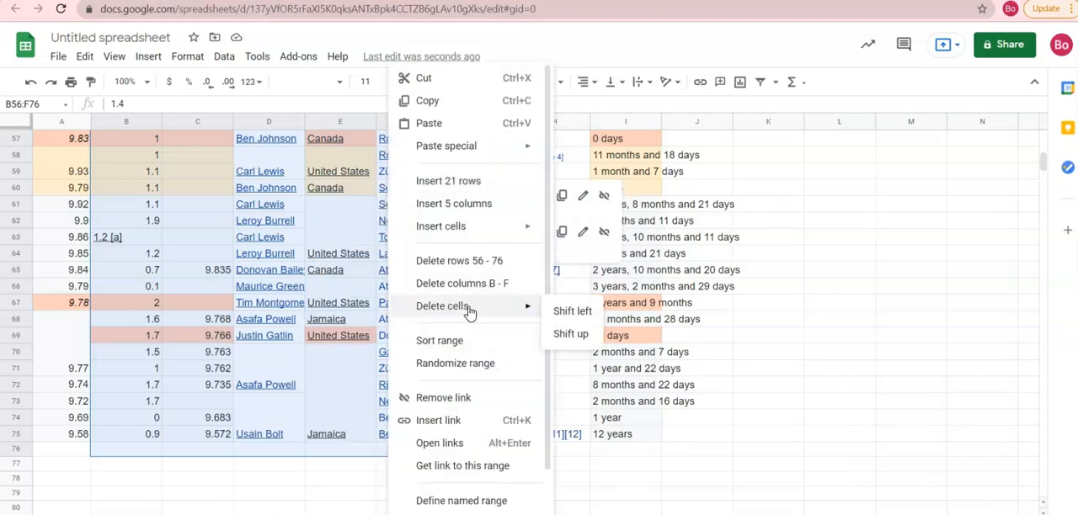
click(573, 311)
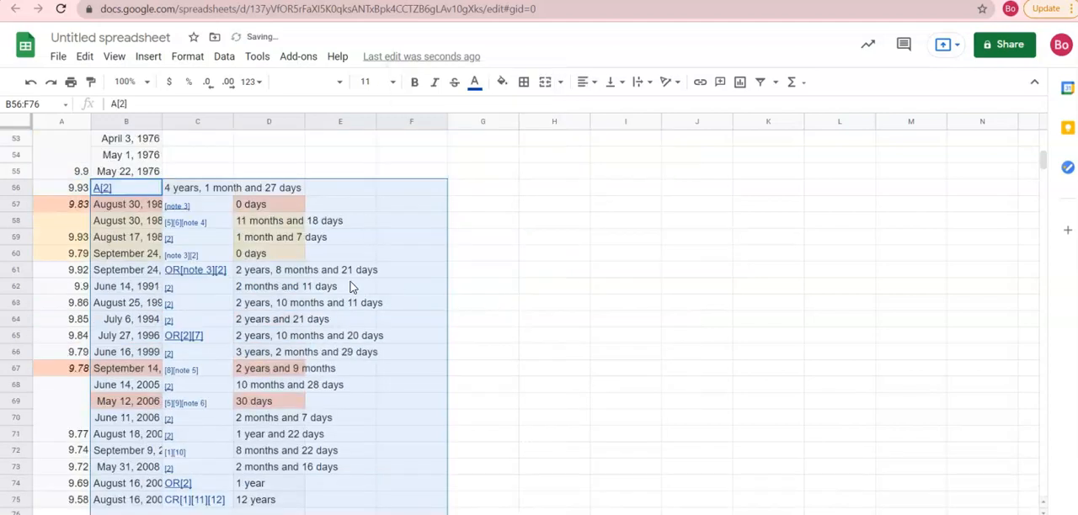
click(716, 271)
scroll(567, 281, down, 1)
scroll(305, 206, up, 1)
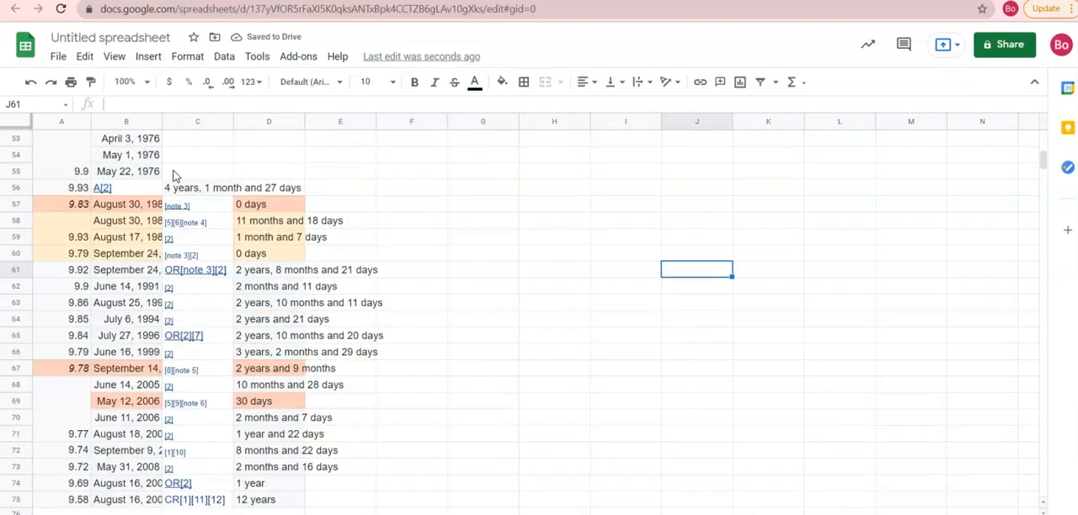
- Delete the leftover notes and duration cells in C55:F78, shifting cells left
click(202, 176)
scroll(368, 294, down, 2)
drag(261, 206, 409, 401)
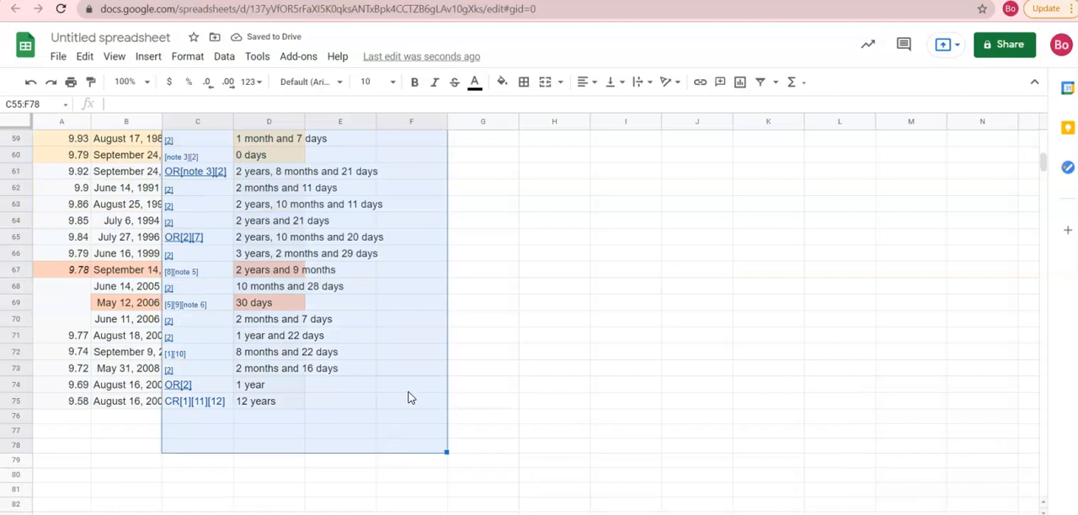
right_click(409, 401)
mouse_move(488, 306)
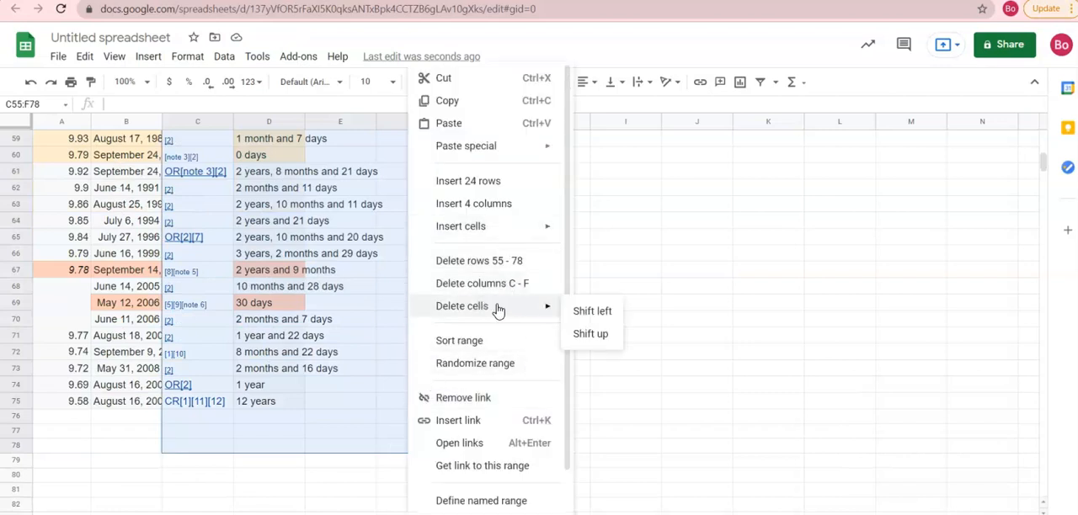
click(607, 312)
scroll(409, 332, up, 10)
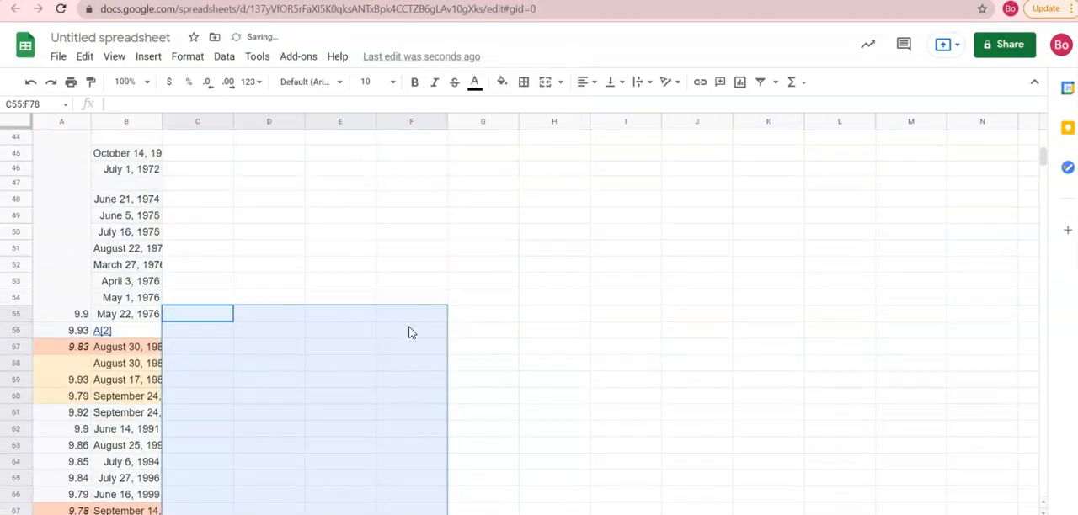
click(383, 319)
- Apply borders to all cells in columns A and B of the record table
scroll(380, 315, up, 10)
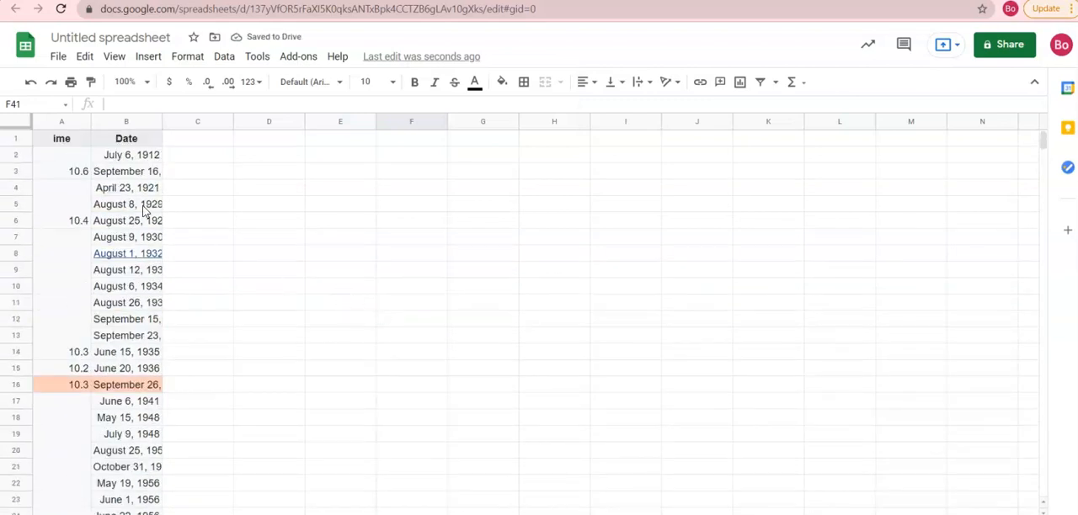
click(67, 124)
click(122, 124)
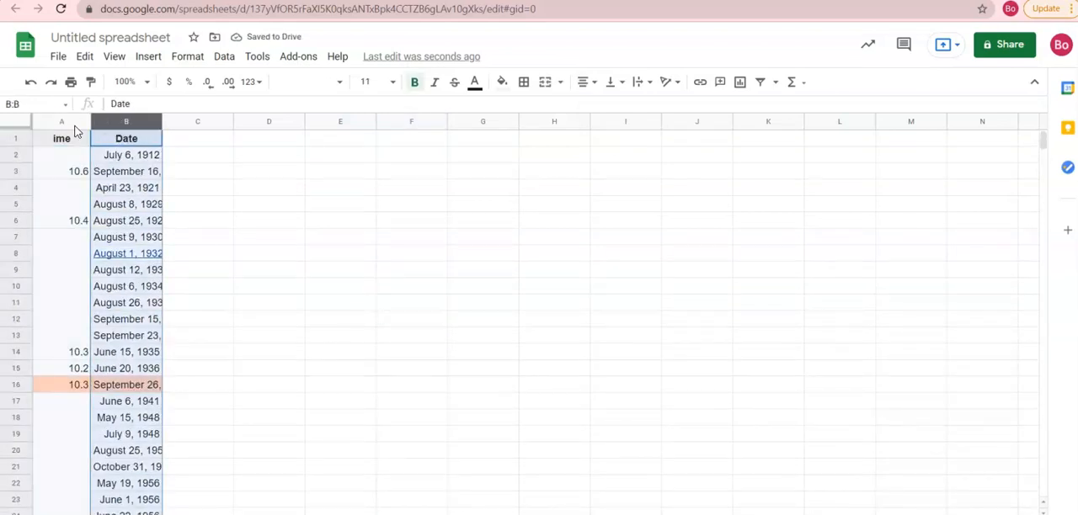
drag(73, 125, 104, 123)
click(523, 82)
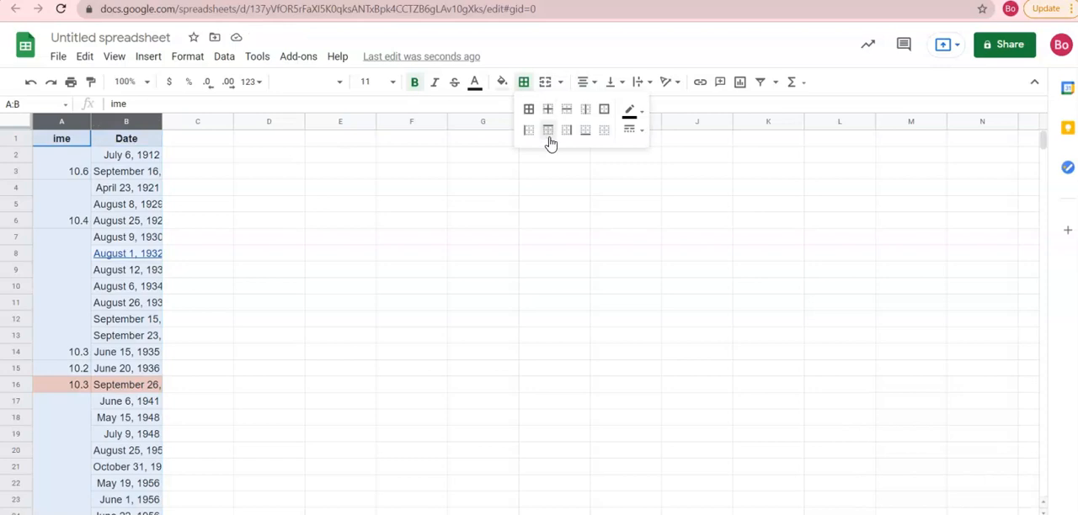
click(532, 114)
drag(446, 187, 430, 210)
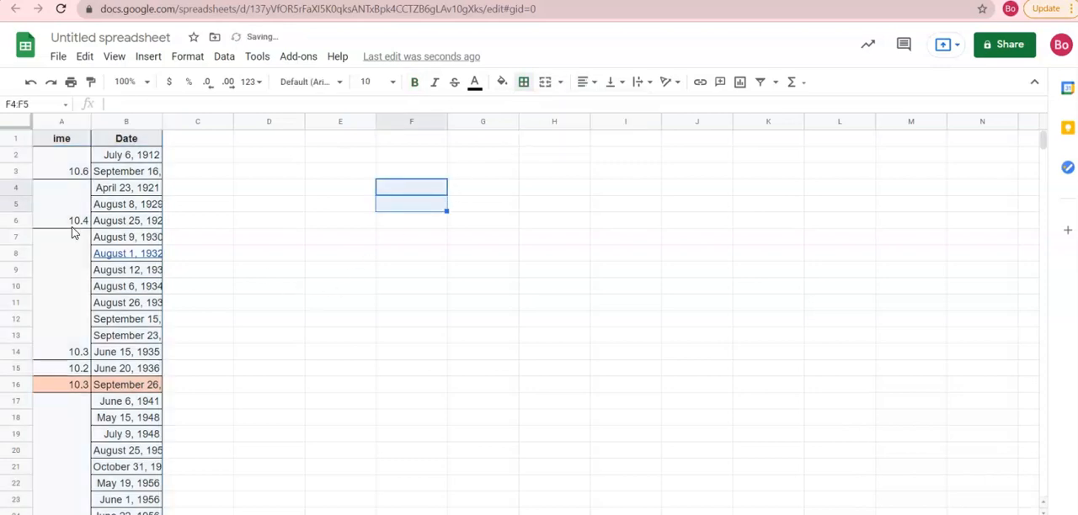
- Fit column B's width to its dates and unmerge the time cell A2:A3
click(69, 177)
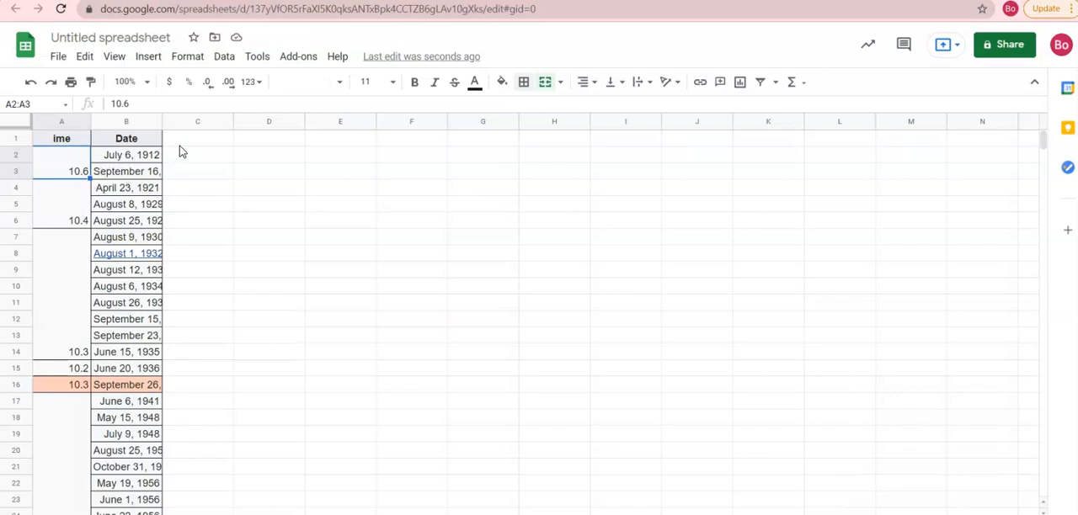
double_click(160, 122)
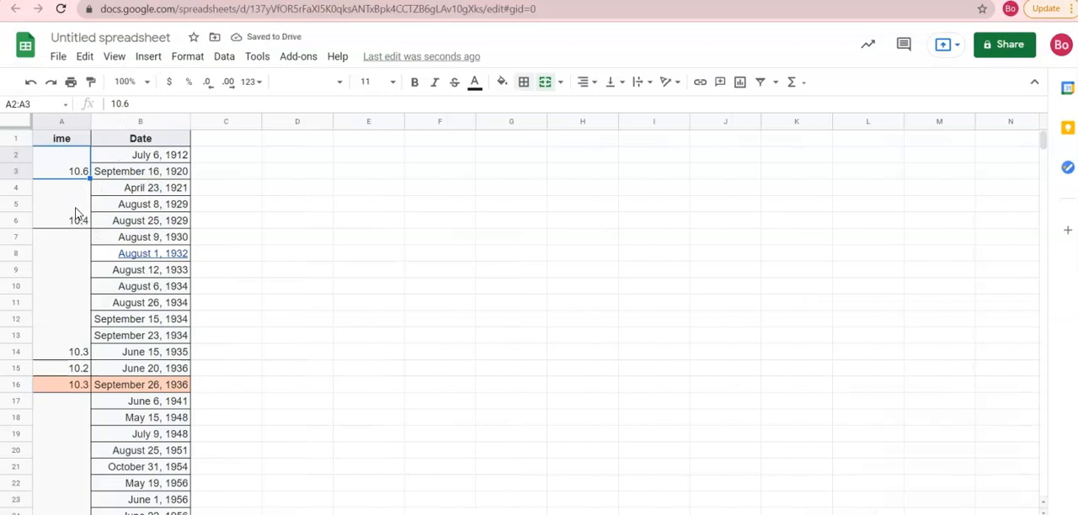
click(545, 84)
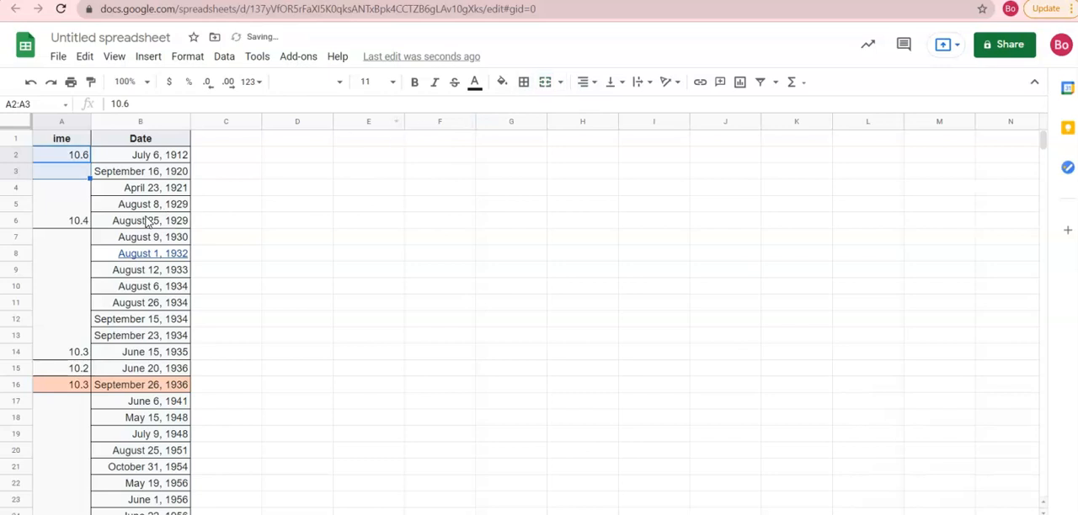
- Unmerge the time cells A4:A6, A7:A14 and A17:A26 in column A
click(57, 220)
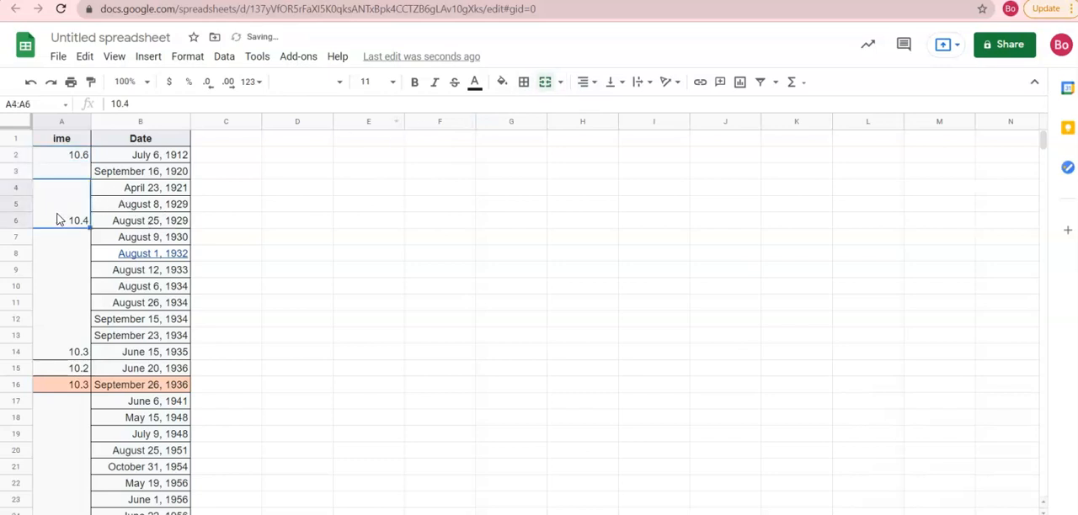
click(539, 84)
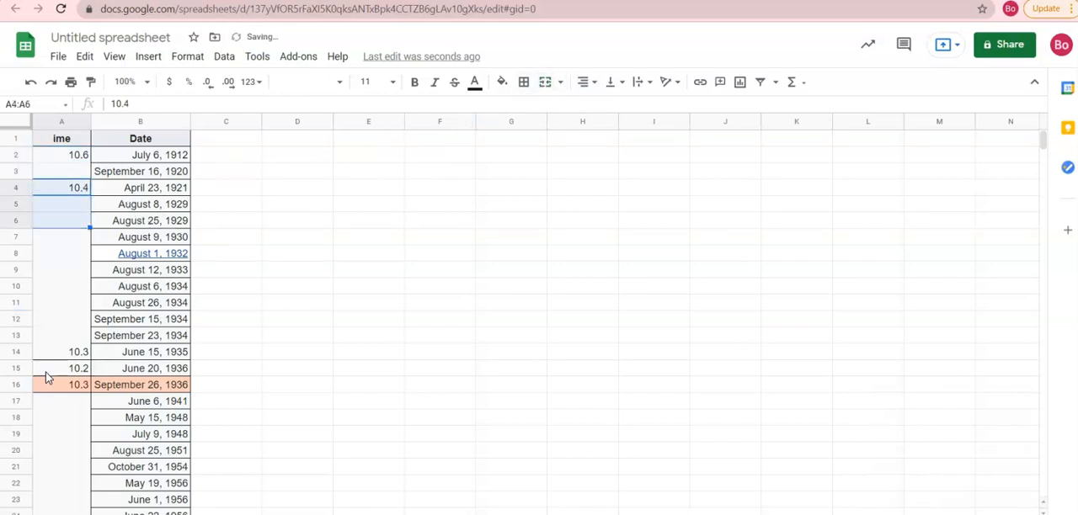
drag(71, 350, 60, 236)
click(553, 92)
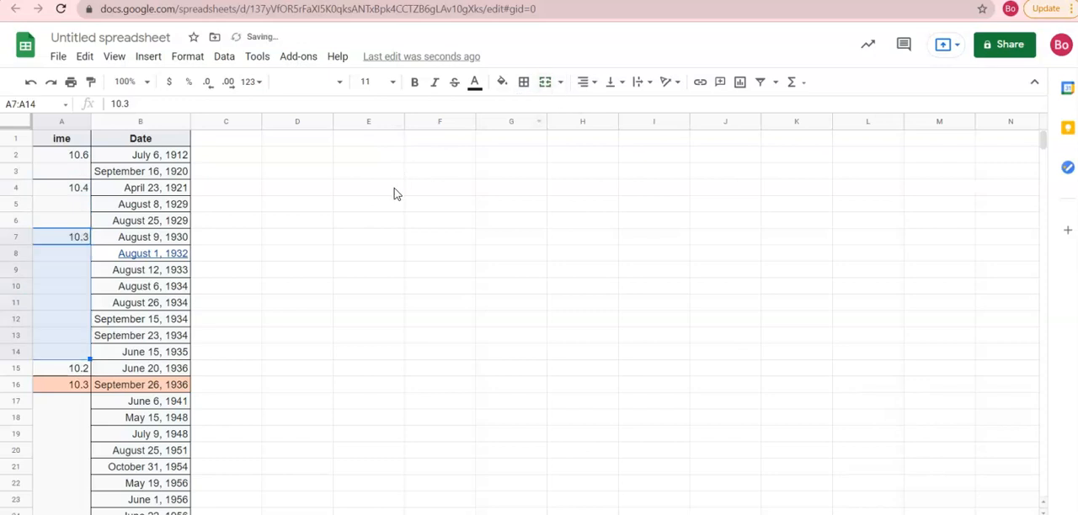
click(76, 387)
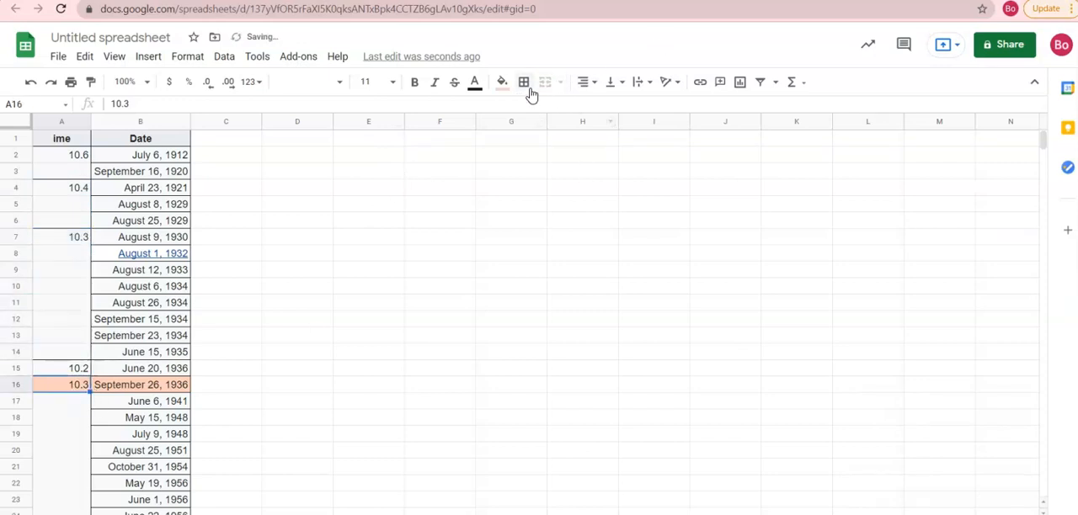
click(65, 416)
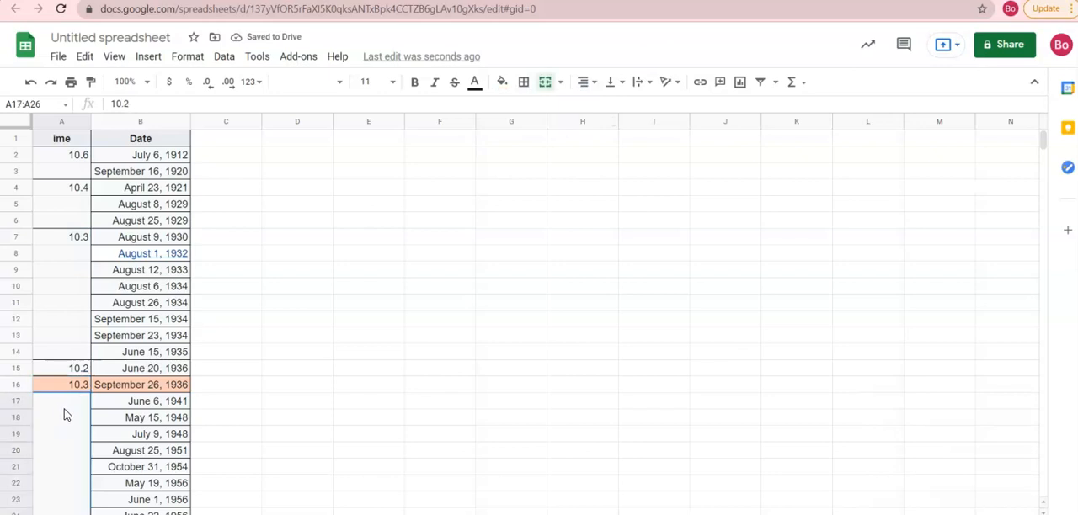
click(546, 81)
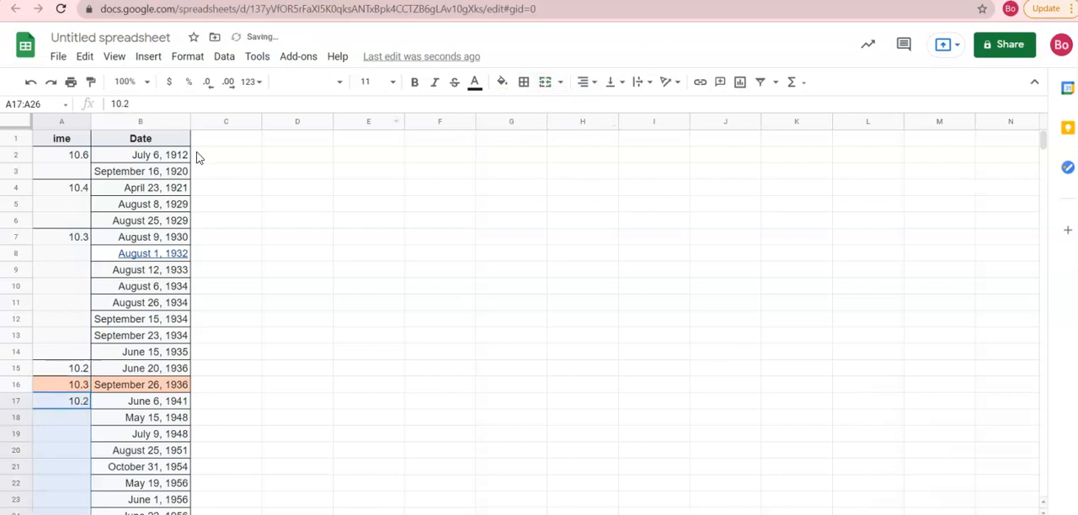
- Fill the times 10.6, 10.4, 10.3 and 10.2 down through A2:A3, A4:A6, A7:A14 and A17:A26 respectively
click(85, 159)
drag(90, 158, 79, 352)
click(84, 190)
click(84, 239)
scroll(72, 313, down, 2)
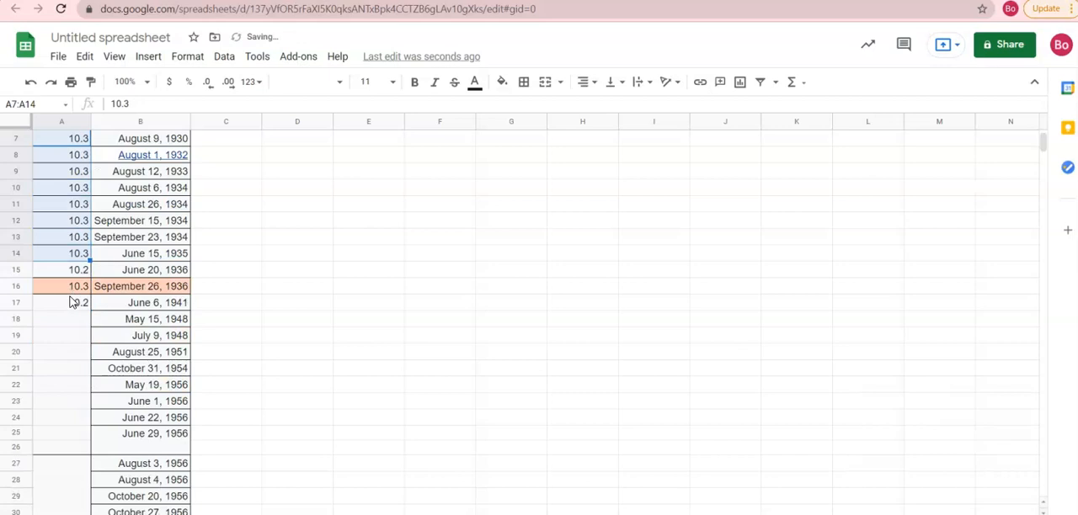
click(74, 305)
drag(89, 310, 84, 455)
- Unmerge the time cell A27:A31 and fill 10.1 down through all its rows
scroll(84, 455, down, 2)
click(80, 425)
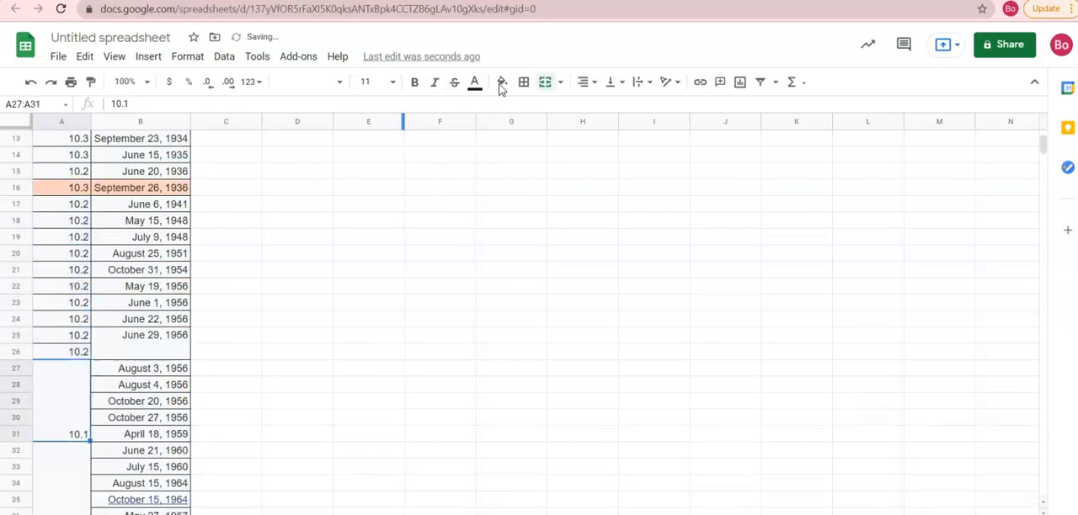
click(547, 87)
scroll(305, 180, down, 2)
click(139, 304)
click(74, 271)
drag(89, 276, 81, 342)
- Unmerge the time cell A32:A41 and fill 10 down through row 41
click(82, 416)
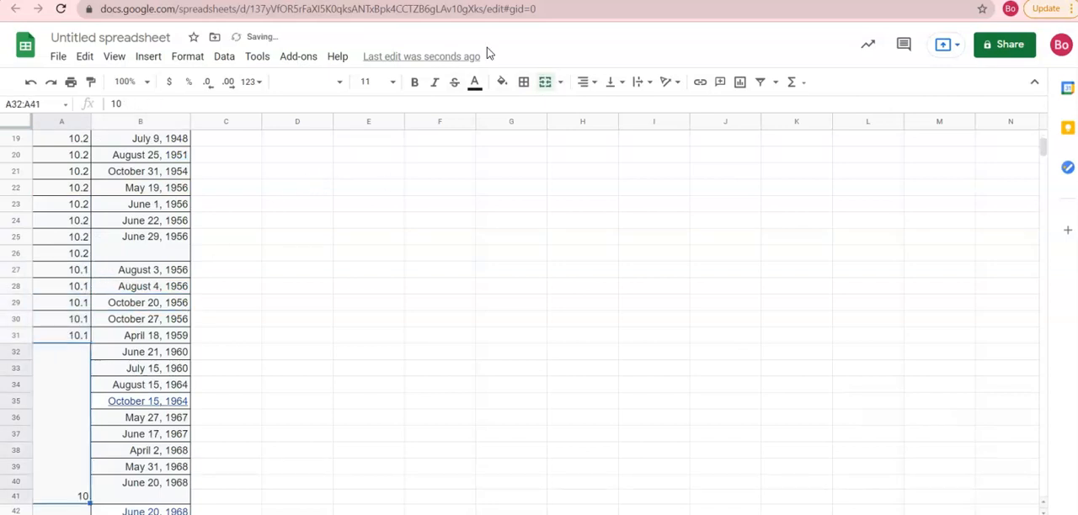
click(544, 82)
scroll(395, 173, down, 2)
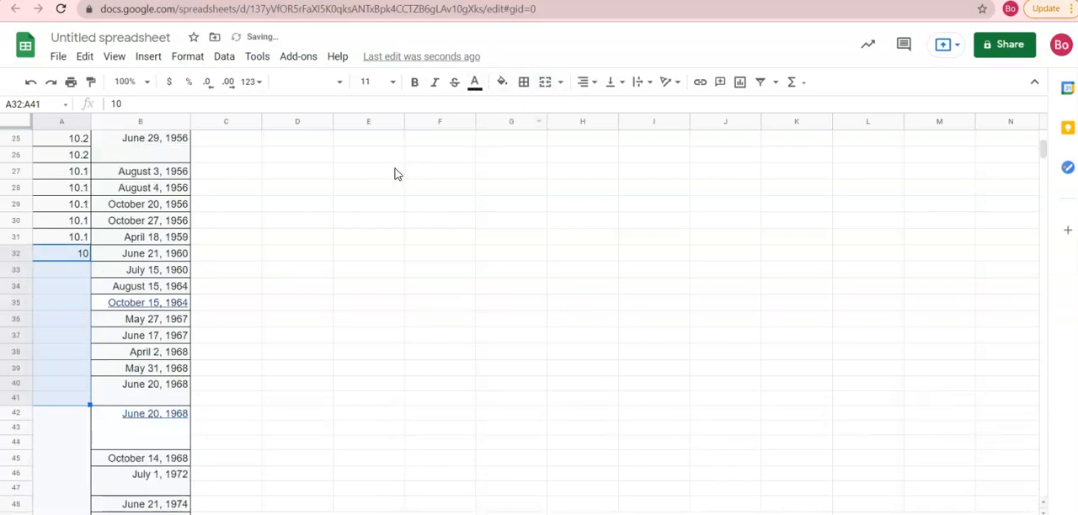
click(389, 187)
click(83, 254)
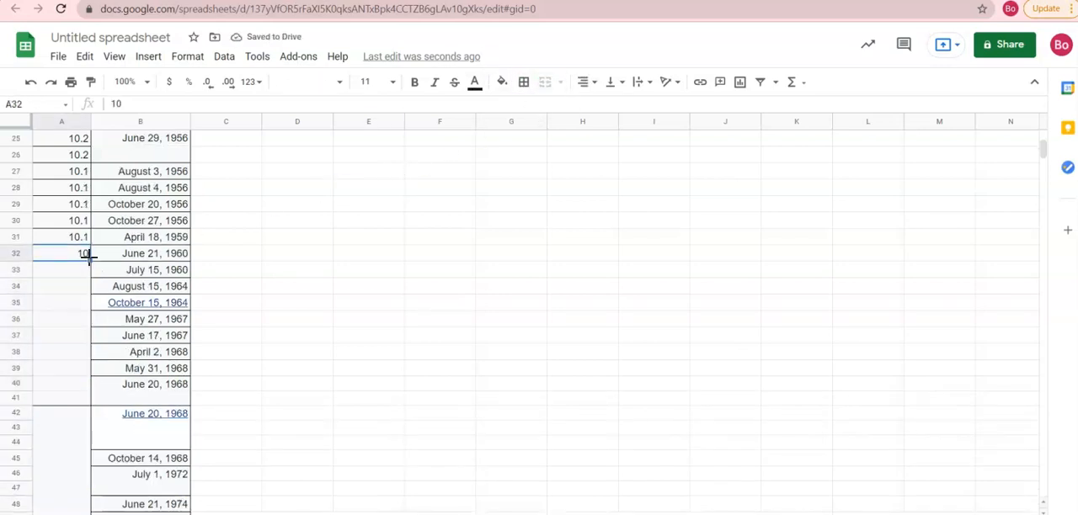
drag(86, 399, 85, 398)
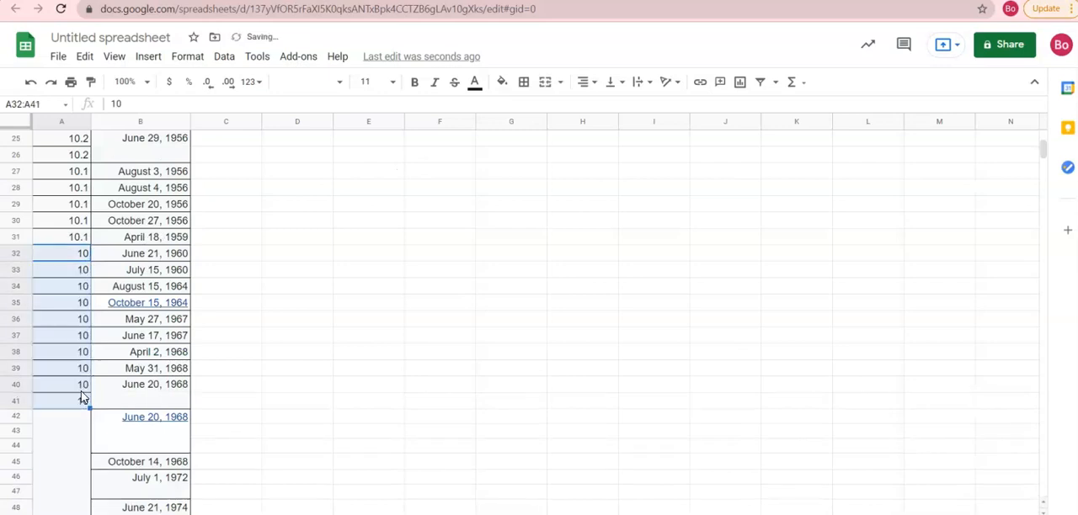
- Unmerge the time cell A42:A55 and fill 9.9 down through row 55
scroll(84, 391, down, 1)
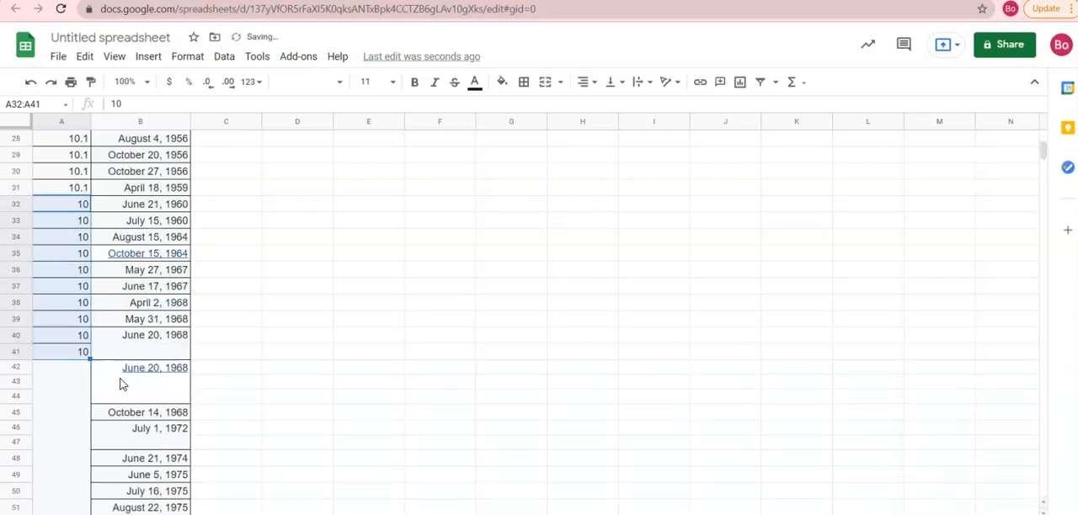
scroll(110, 371, down, 1)
click(55, 373)
scroll(85, 353, down, 2)
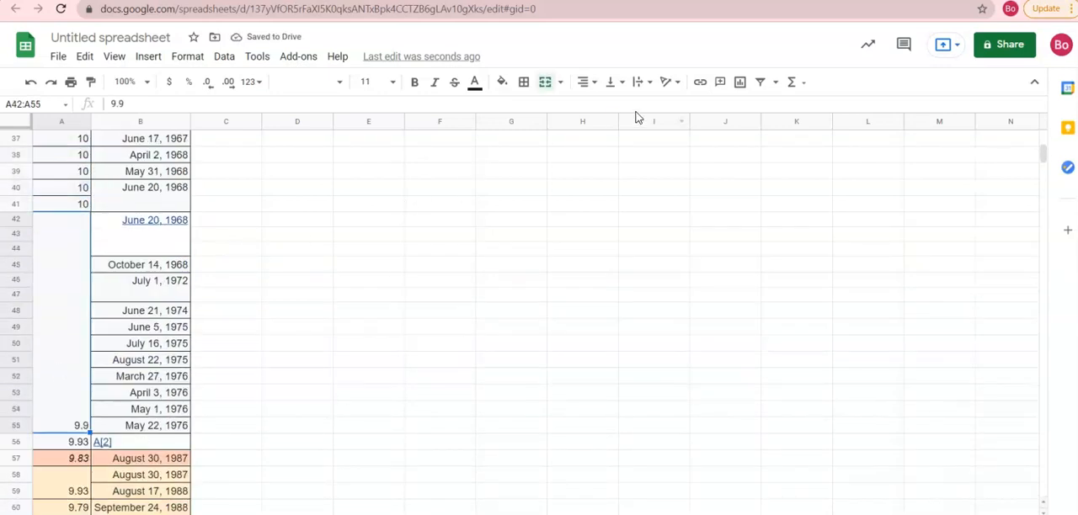
click(546, 82)
click(58, 222)
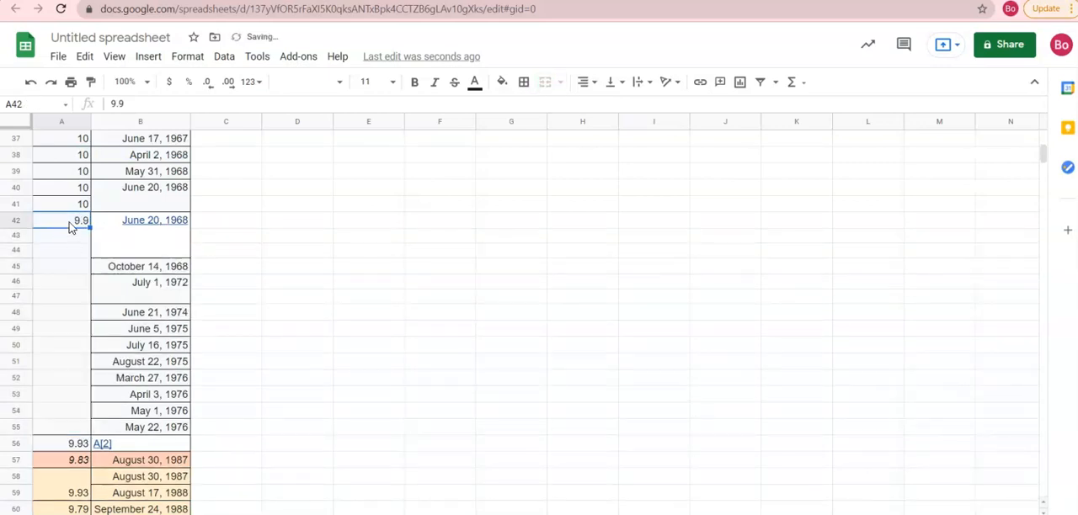
drag(89, 227, 78, 436)
- Unmerge the time cell A58:A59 and copy 9.93 down into A59
scroll(105, 402, down, 2)
click(82, 388)
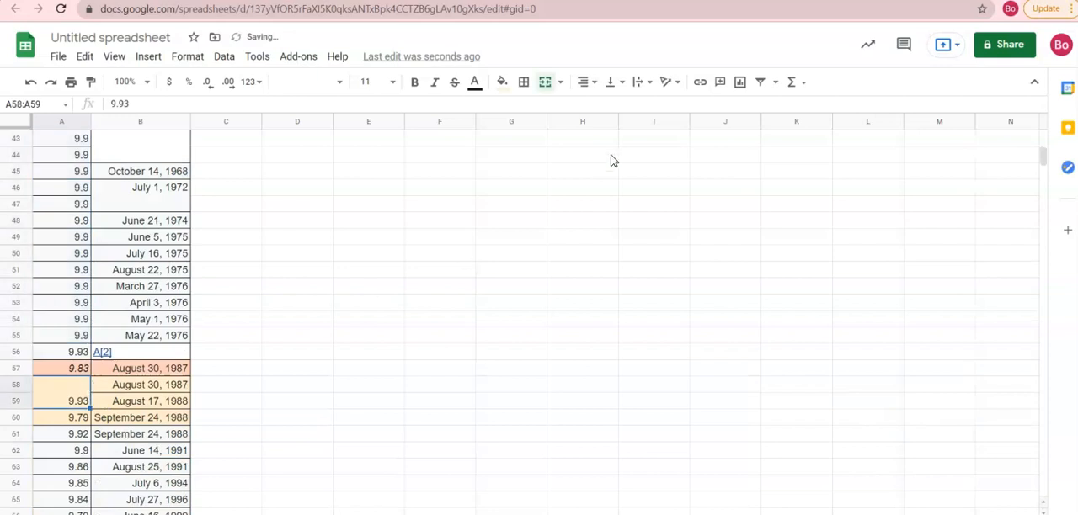
click(545, 82)
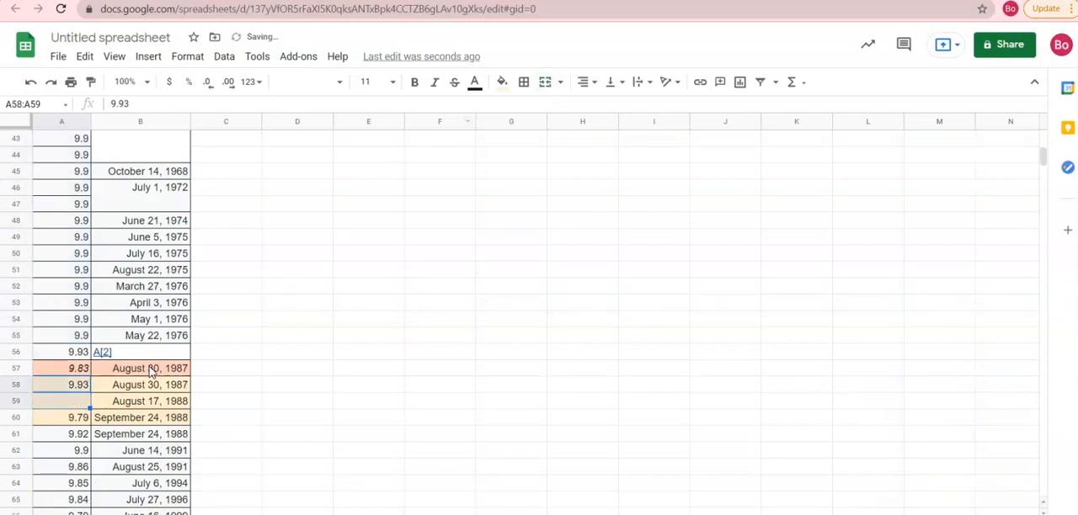
click(88, 392)
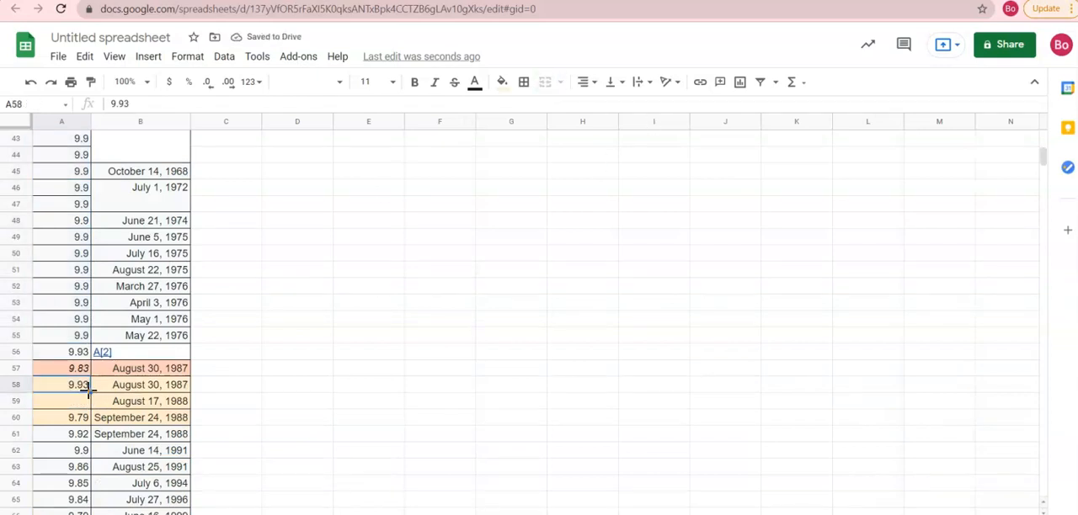
drag(88, 400, 89, 403)
- Unmerge the time cell A68:A71 and fill 9.77 down through row 71
scroll(91, 404, down, 3)
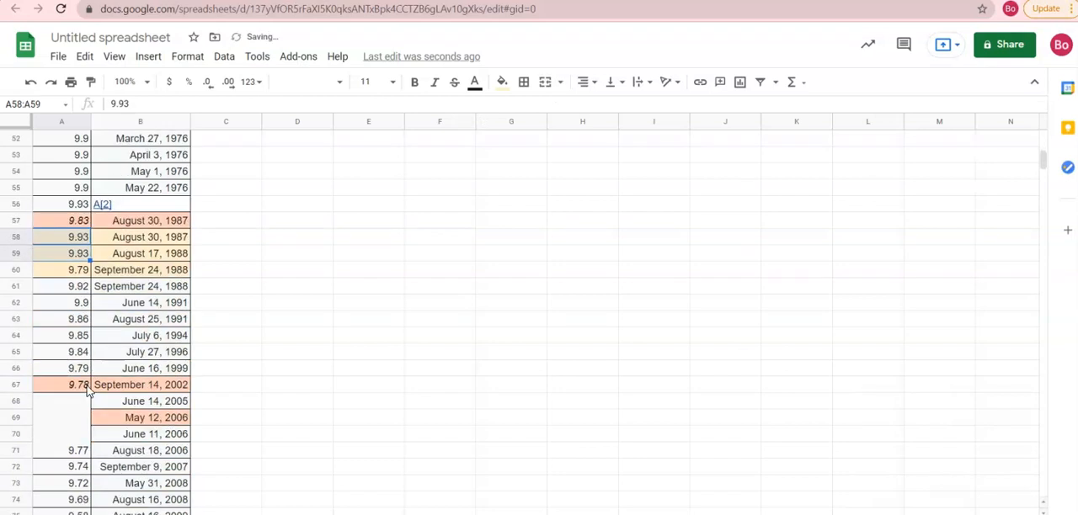
click(85, 424)
click(542, 88)
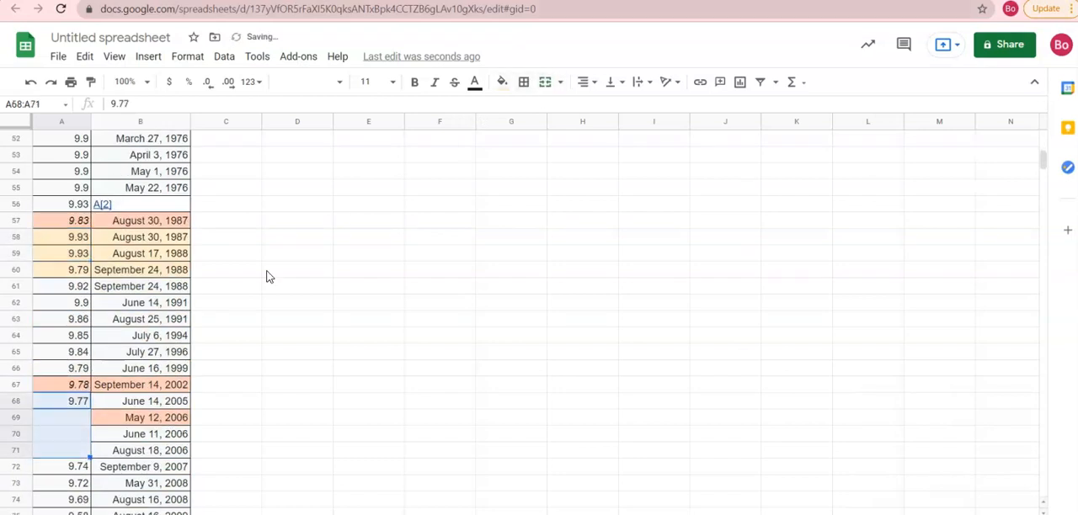
click(117, 436)
click(67, 391)
click(76, 403)
drag(88, 407, 87, 451)
- Unmerge the date cell B25:B26 and copy June 29, 1956 down into B26
scroll(86, 433, down, 3)
scroll(86, 428, down, 2)
scroll(79, 384, up, 8)
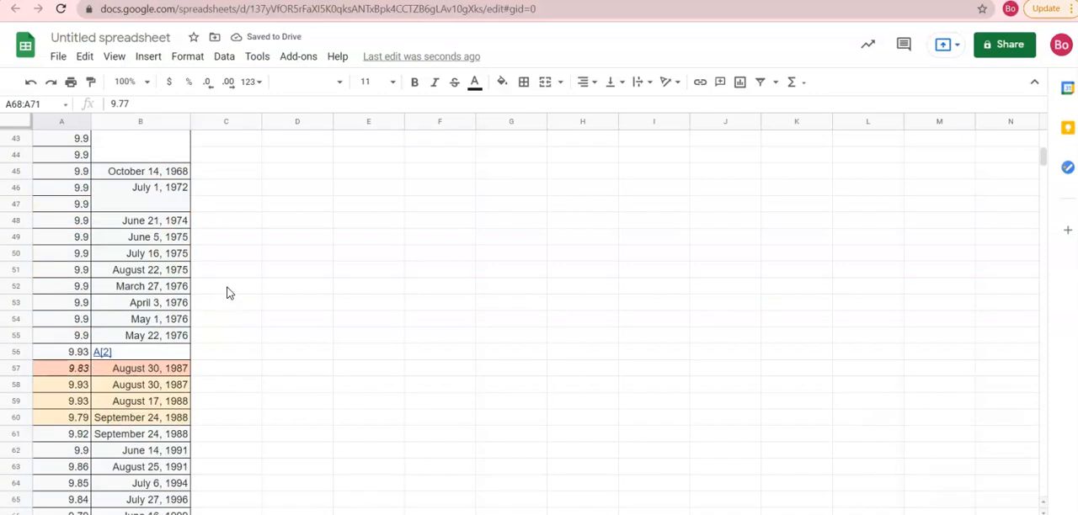
scroll(619, 311, up, 4)
scroll(612, 300, up, 1)
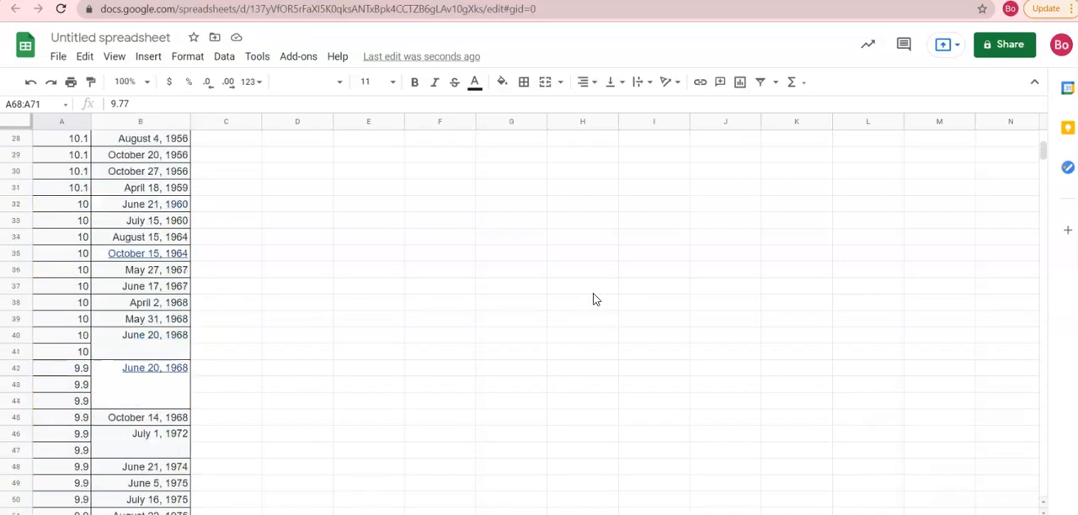
scroll(334, 277, up, 6)
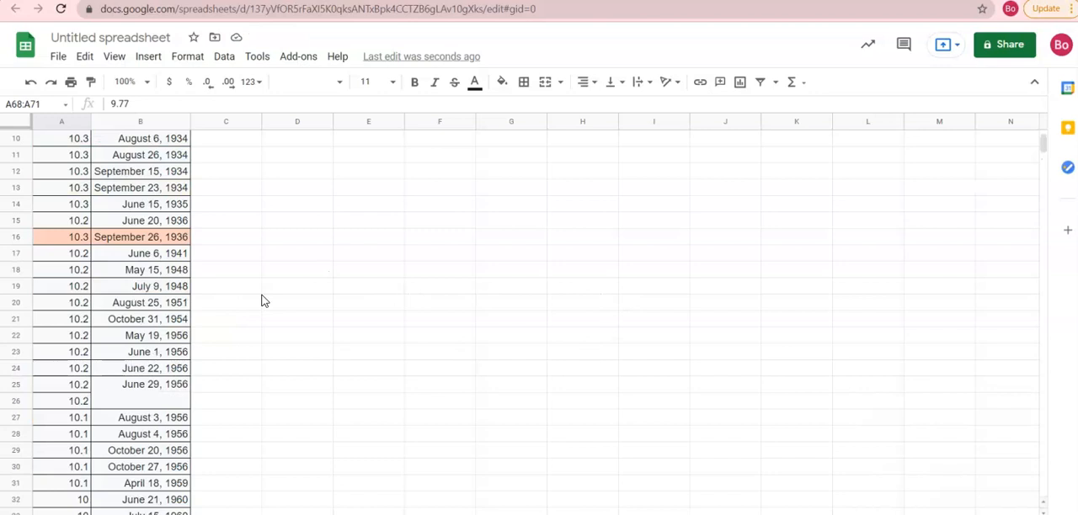
scroll(261, 301, down, 1)
click(168, 345)
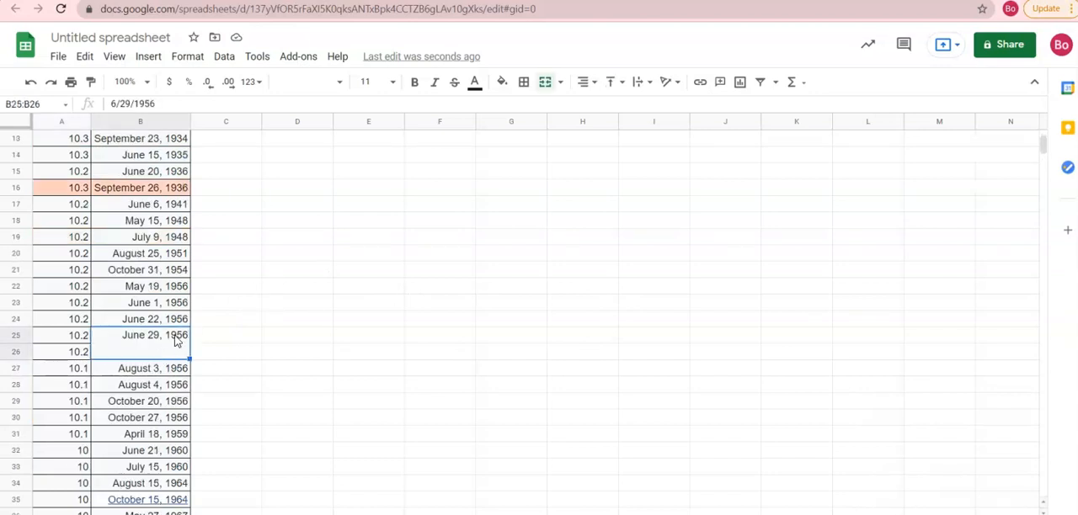
click(543, 84)
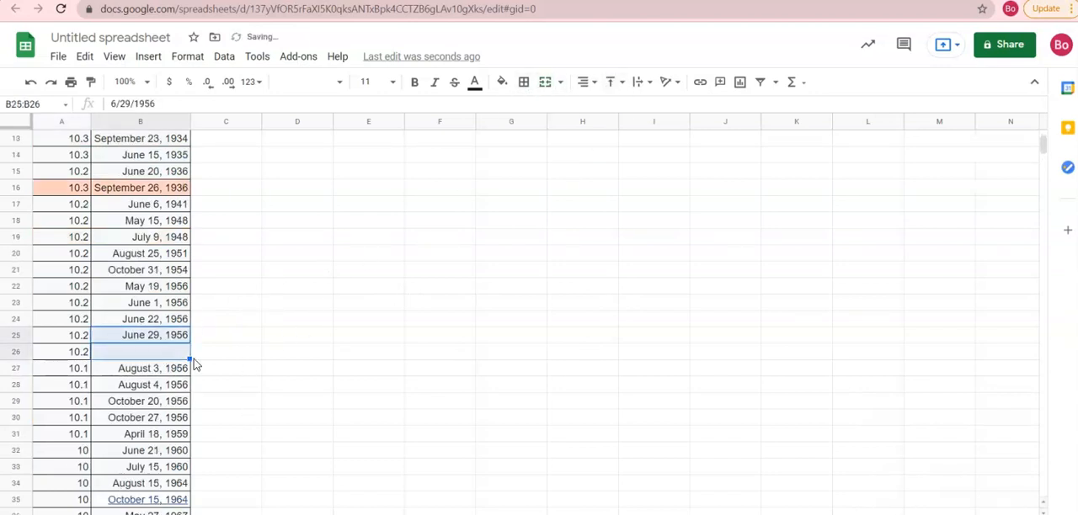
click(164, 336)
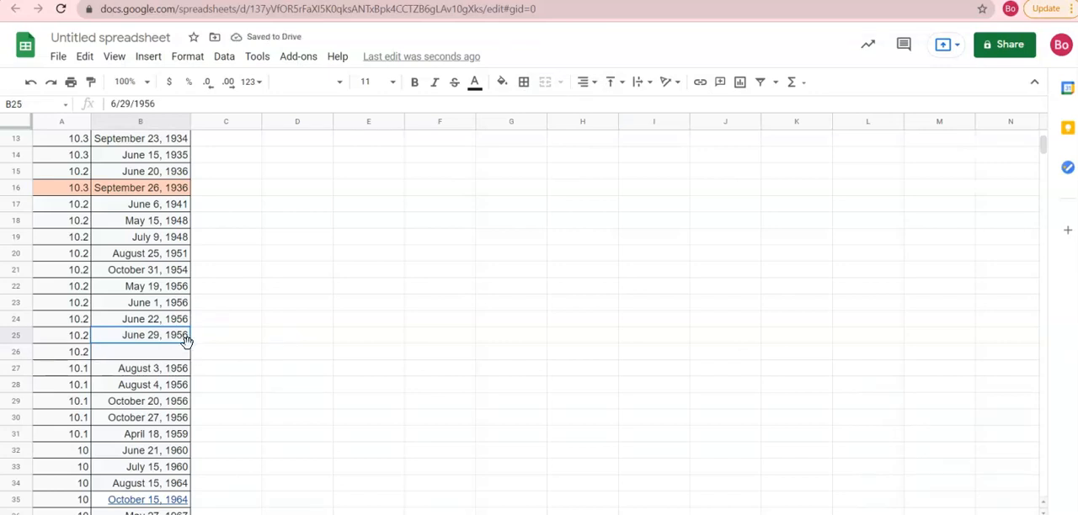
drag(192, 342, 185, 356)
- Unmerge the date cell B40:B41 and fill the date down so B41 holds June 21, 1968
scroll(189, 356, up, 4)
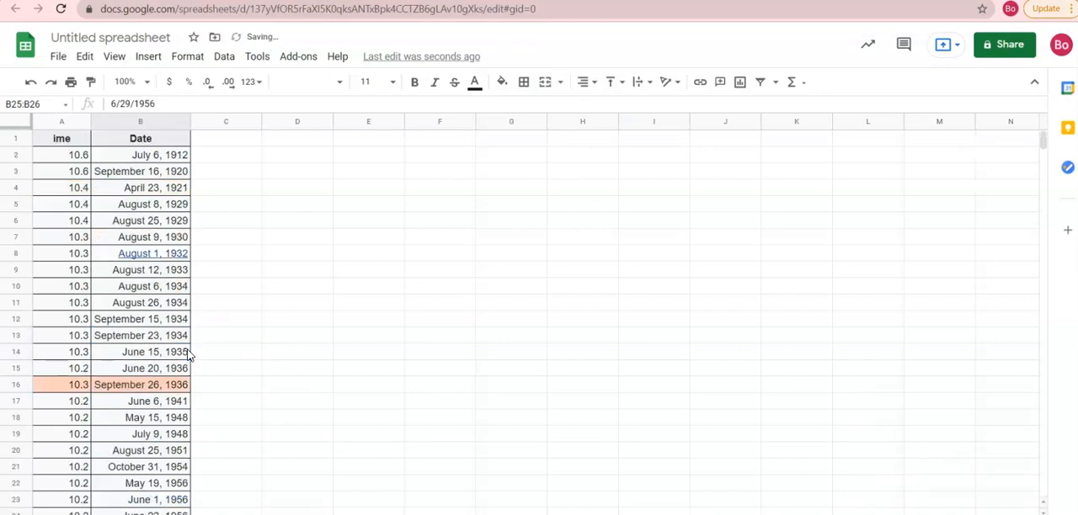
scroll(188, 354, down, 6)
click(191, 316)
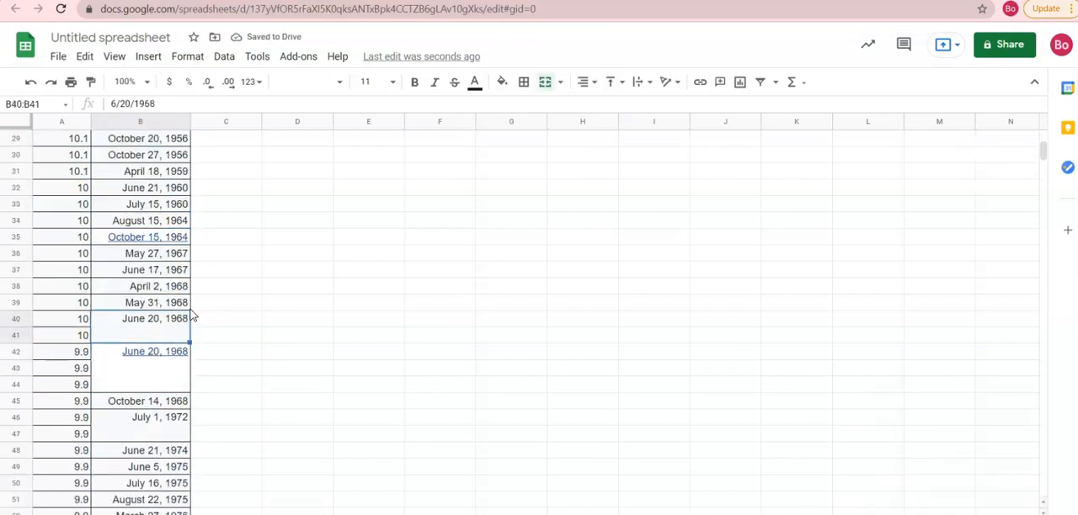
click(544, 81)
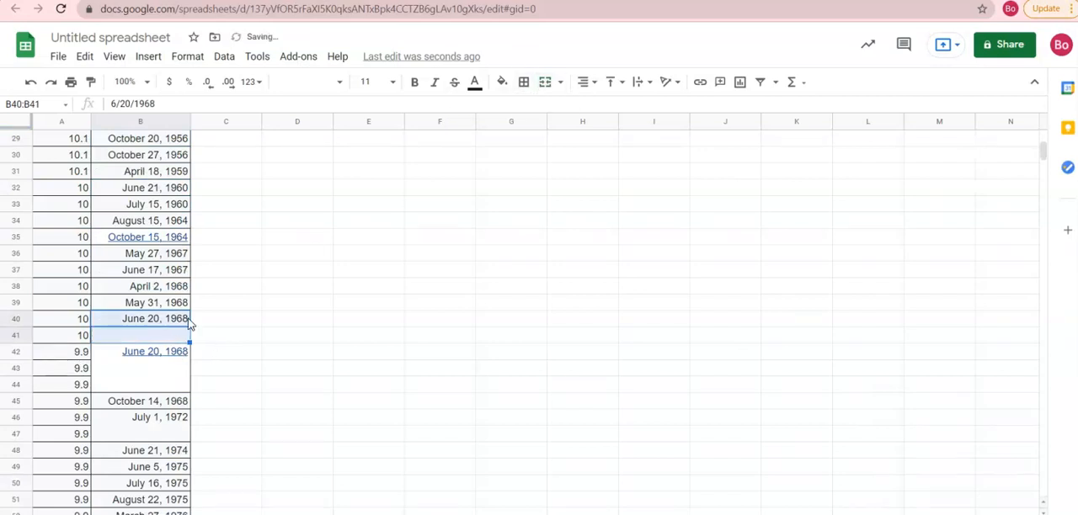
click(190, 325)
drag(190, 326, 190, 339)
- Unmerge the date cell B42:B44 and fill June 20, 1968 down through B45 as consecutive dates ending June 23, 1968
click(171, 355)
click(544, 82)
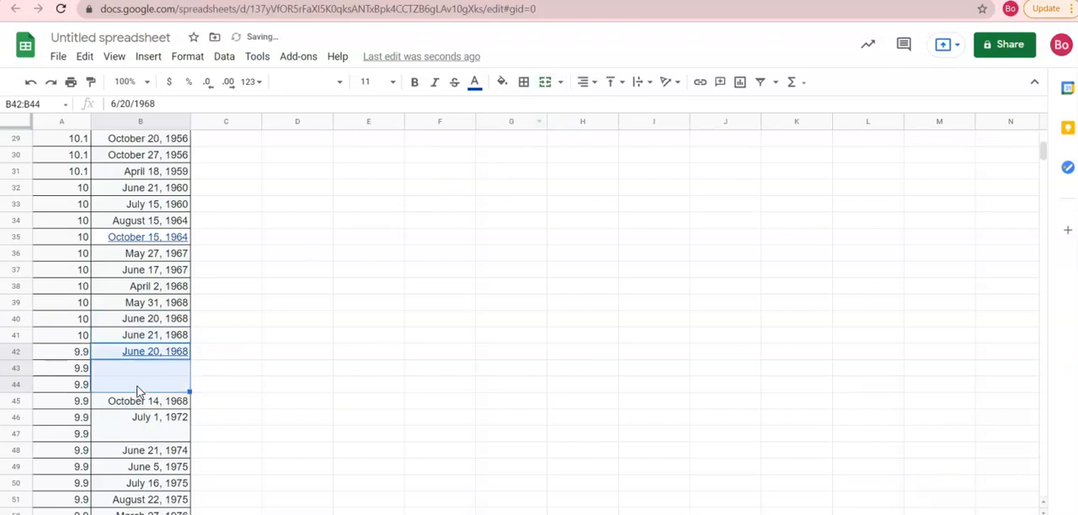
click(223, 340)
scroll(171, 335, down, 2)
click(170, 257)
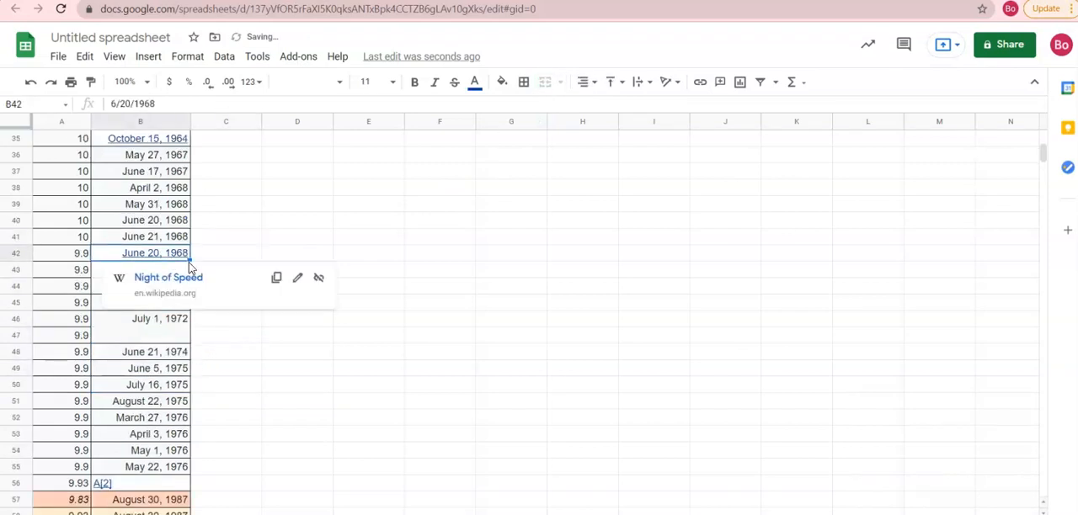
drag(190, 290, 186, 307)
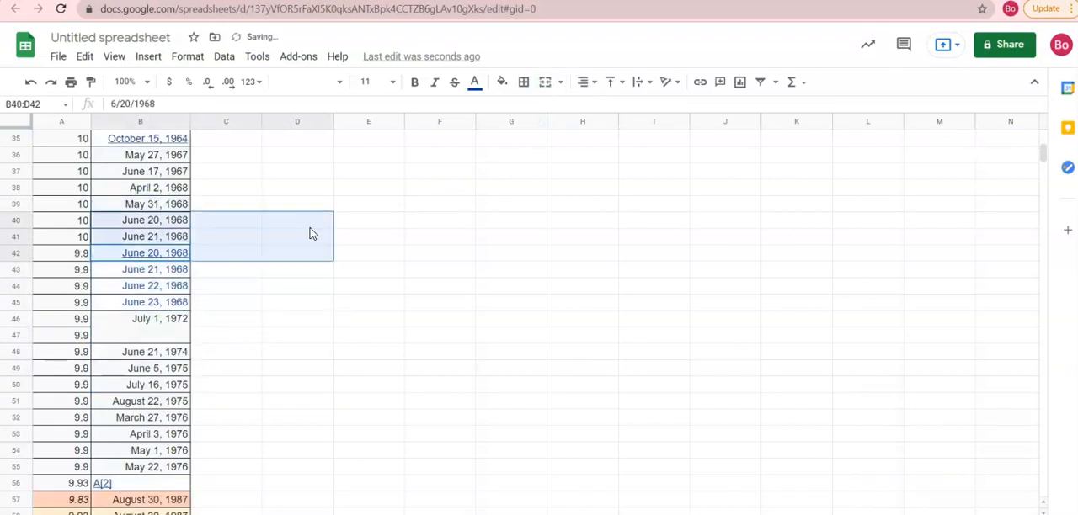
click(304, 300)
- Delete row 56, which holds the A[2] footnote link instead of a date
scroll(296, 313, down, 2)
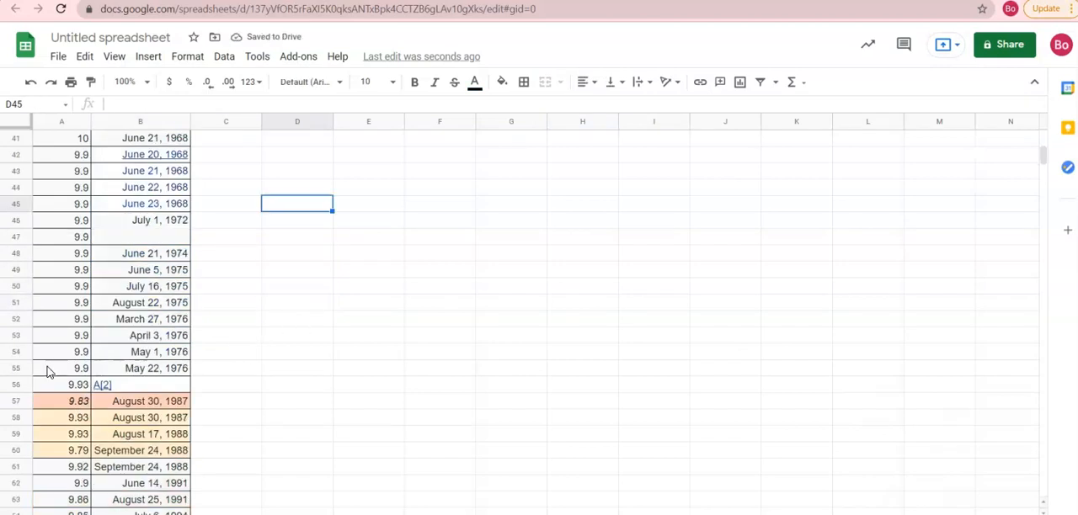
scroll(81, 377, down, 2)
scroll(82, 376, up, 1)
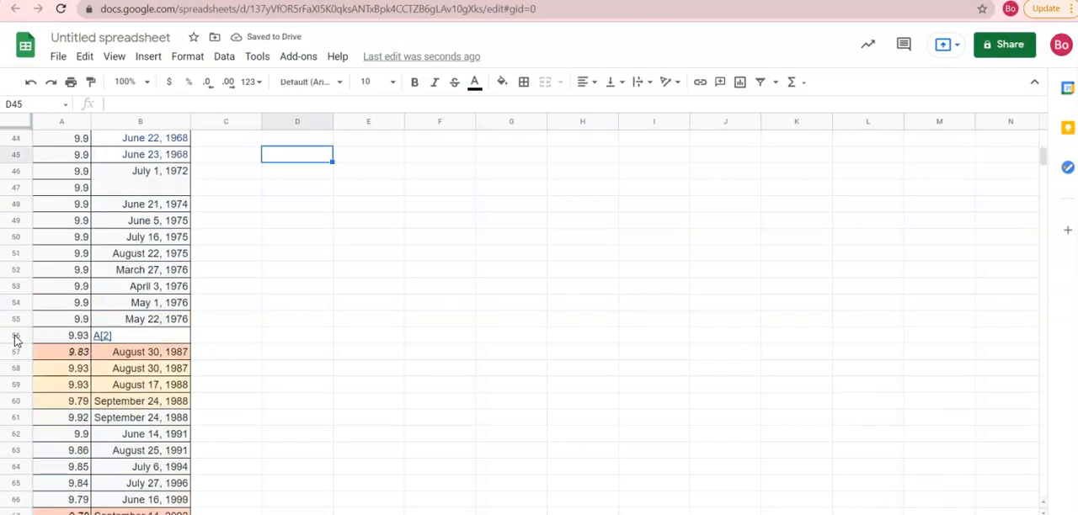
right_click(17, 335)
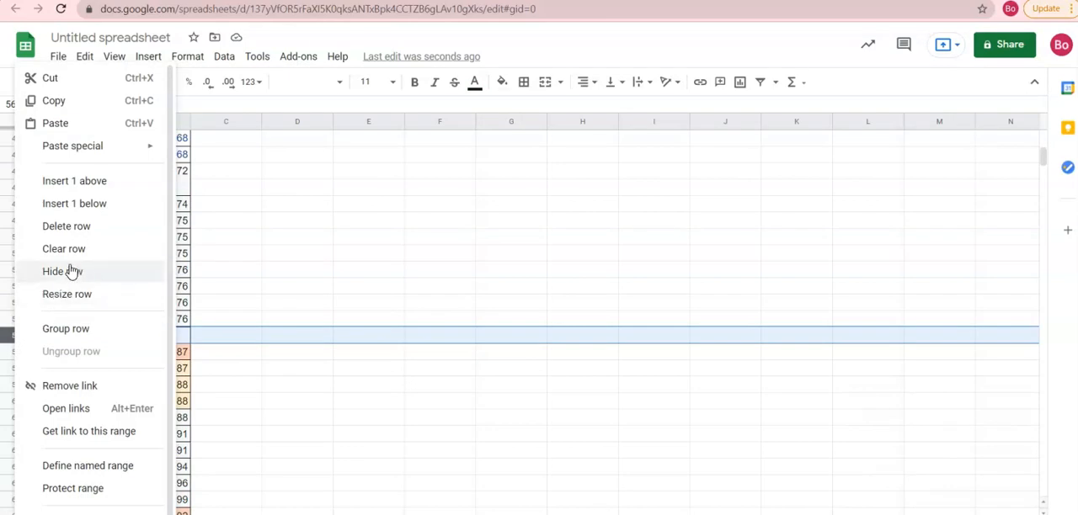
click(257, 270)
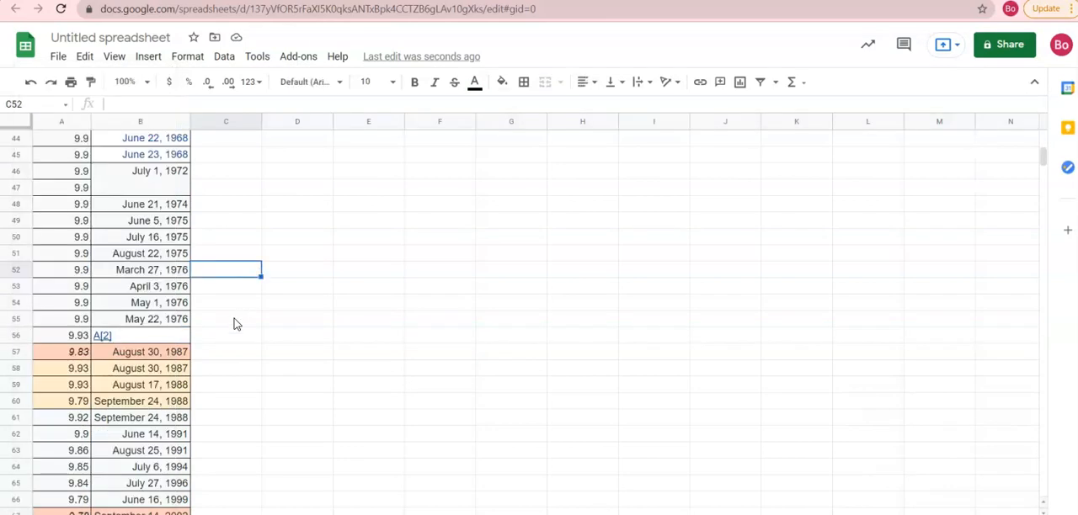
click(15, 336)
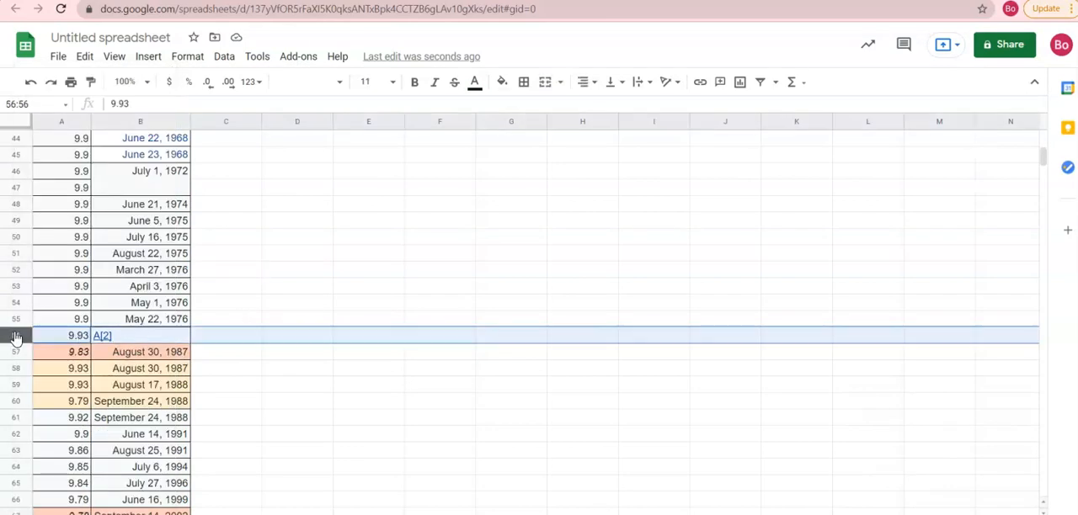
right_click(15, 335)
click(87, 229)
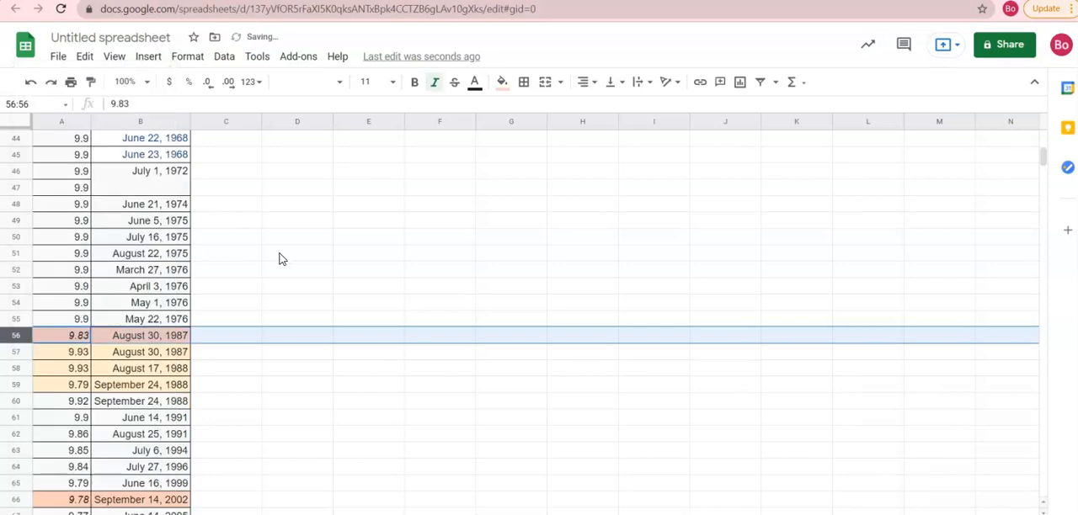
click(284, 256)
- Unmerge the date cell B46:B47 and fill the date down so B47 holds July 2, 1972
scroll(283, 260, up, 3)
drag(141, 368, 140, 383)
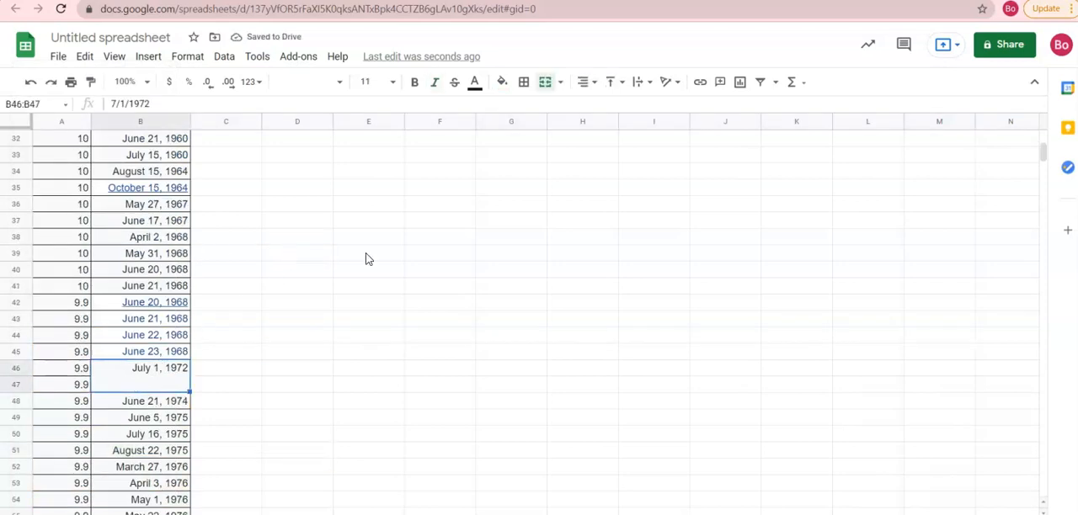
click(278, 433)
click(169, 370)
drag(187, 387, 241, 385)
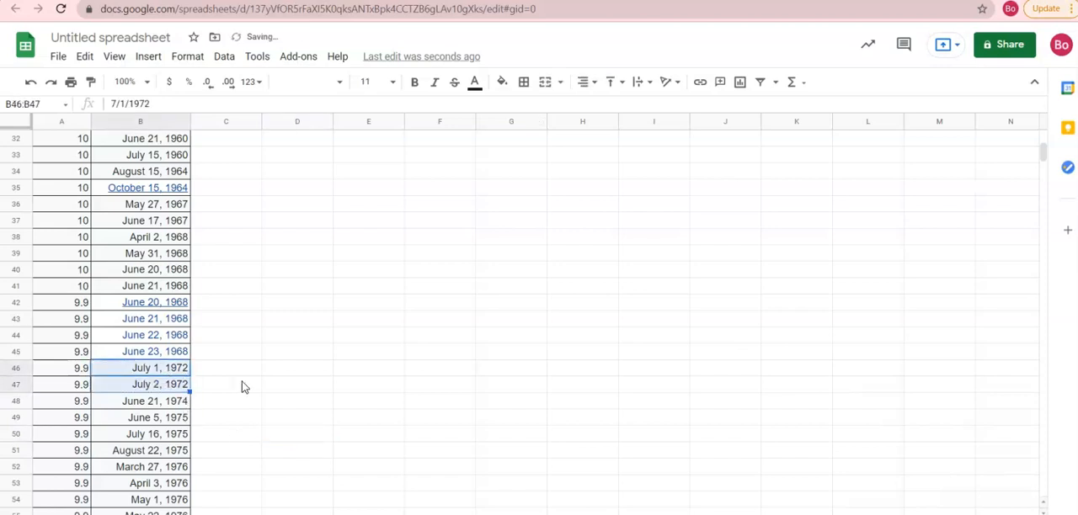
click(294, 370)
- Replace the dates in B2:B6 with the two-digit years 12, 20, 21, 29 and 29
scroll(294, 372, up, 10)
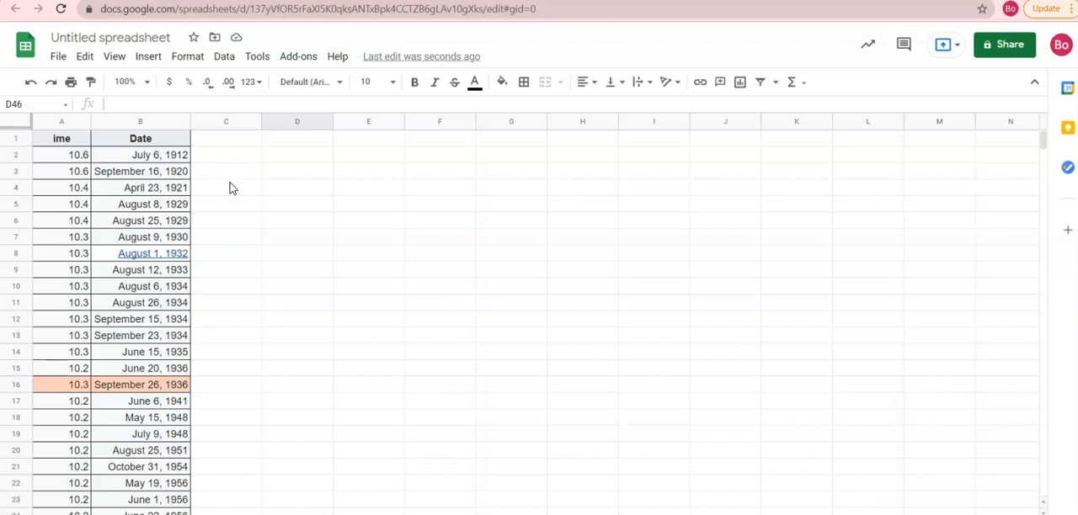
scroll(222, 202, down, 1)
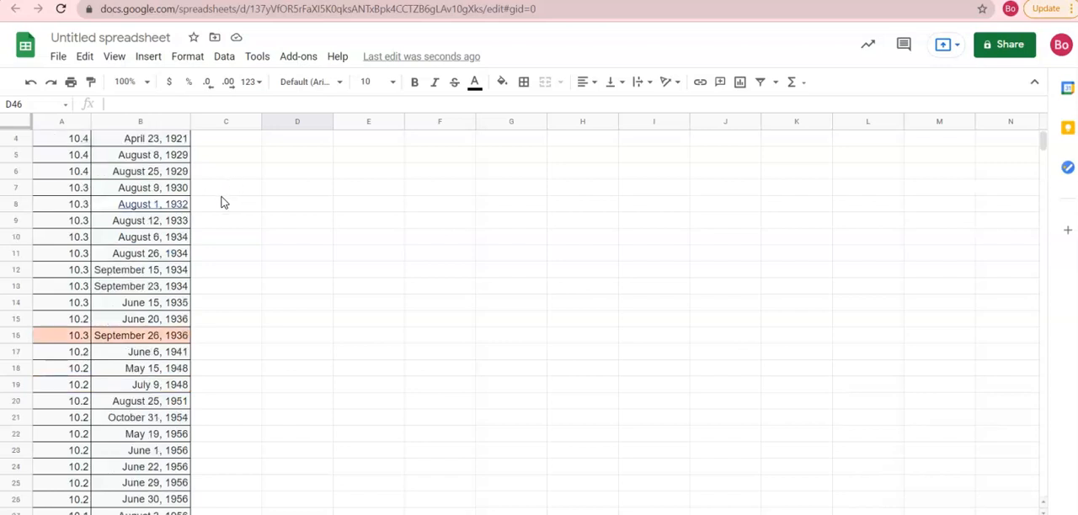
scroll(266, 311, up, 1)
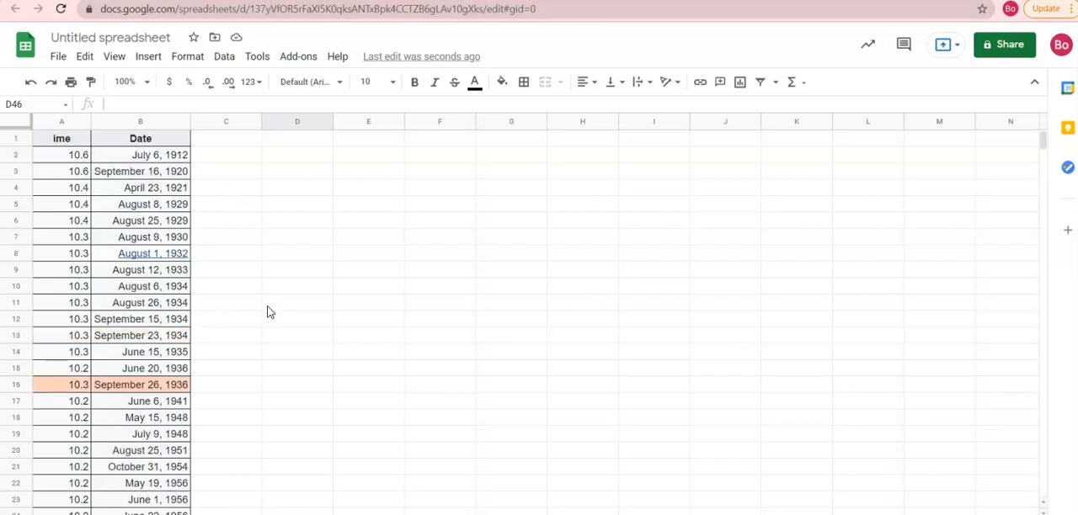
click(141, 160)
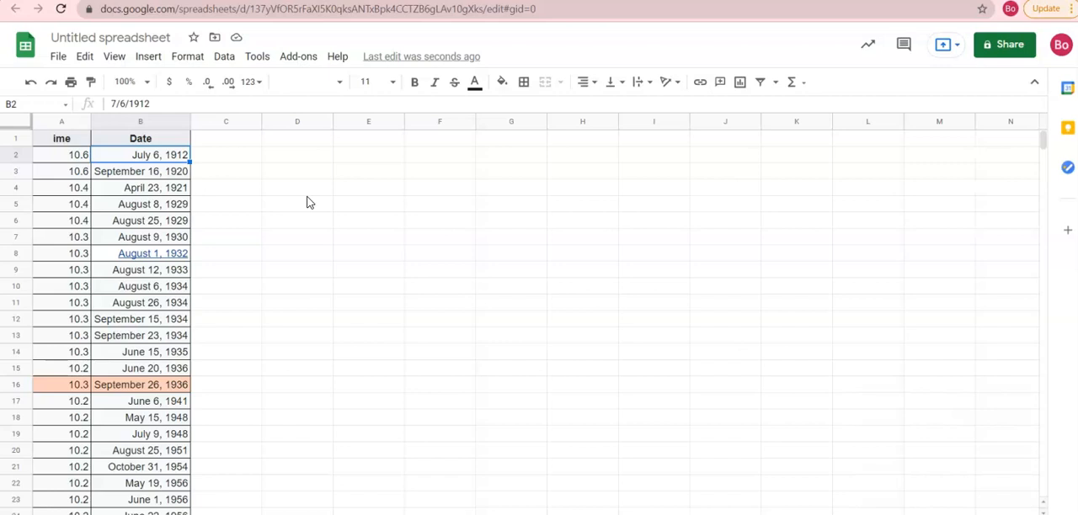
text(12)
key(Return)
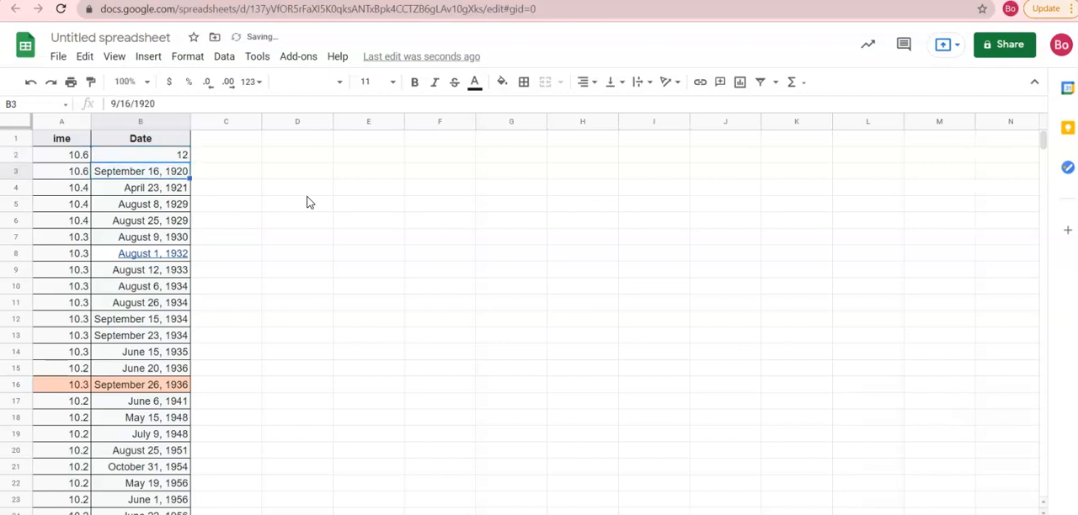
text(20)
key(Return)
text(21)
key(Return)
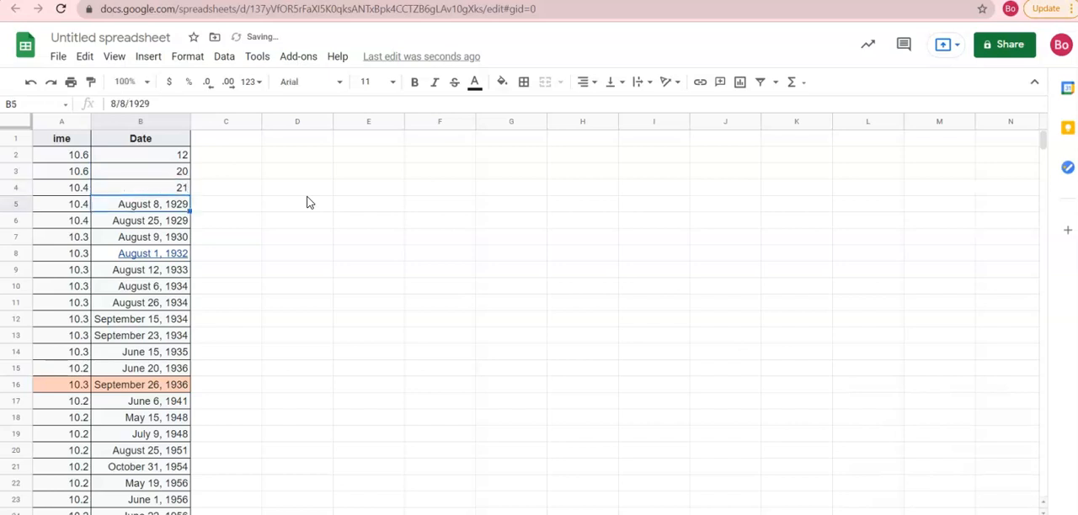
text(29)
key(Return)
text(29)
key(Return)
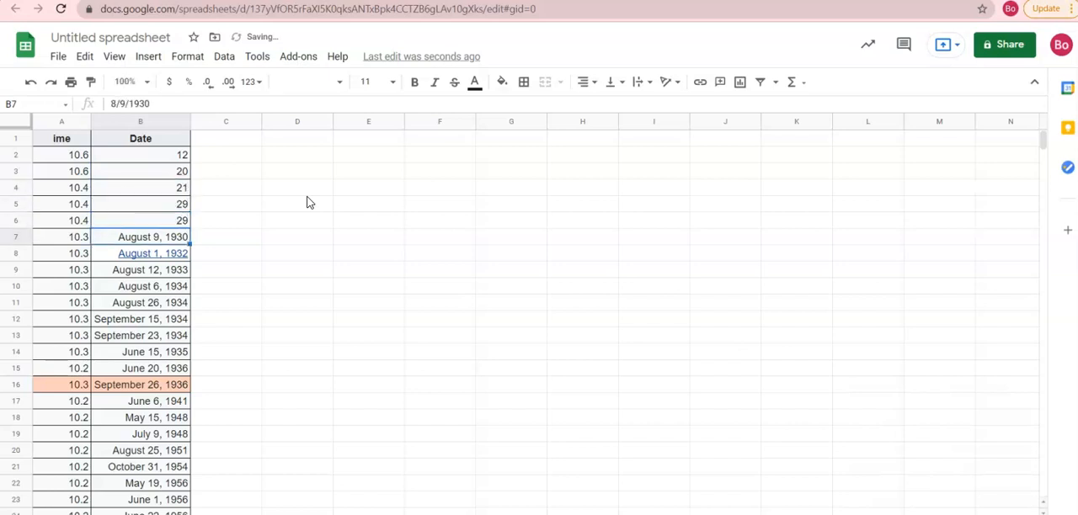
- Replace the dates in B7:B13 with the two-digit years 30, 32, 33, 34, 34, 34 and 34
text(30)
key(Return)
text(32)
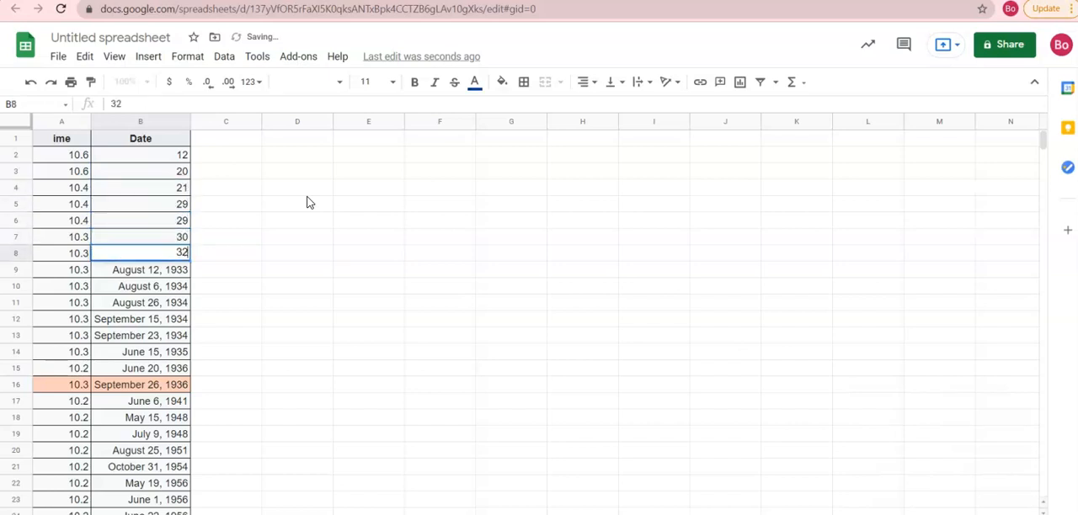
key(Return)
text(33)
key(Return)
text(34)
key(Return)
text(34)
key(Return)
text(34)
key(Return)
text(34)
key(Return)
- Replace the dates in B14:B19 with the two-digit years 35, 36, 36, 41, 48 and 48
text(35)
key(Return)
text(36)
key(Return)
text(36)
key(Return)
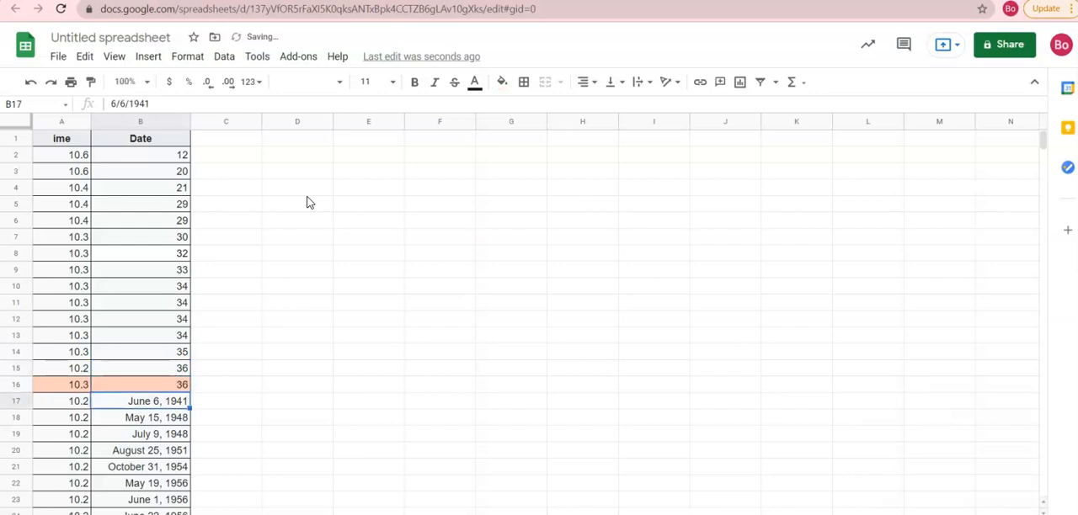
text(41)
key(Return)
text(4)
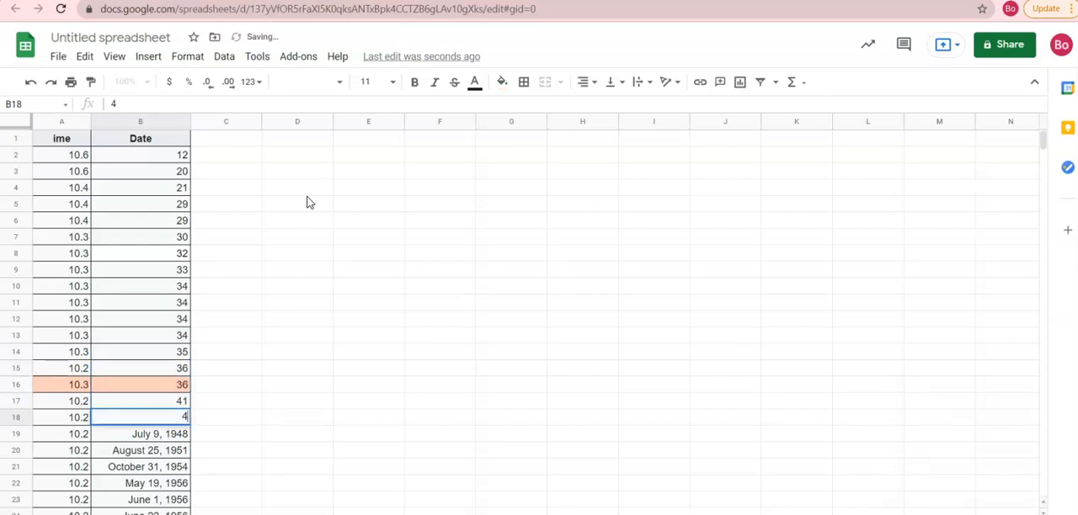
text(8)
key(Return)
text(48)
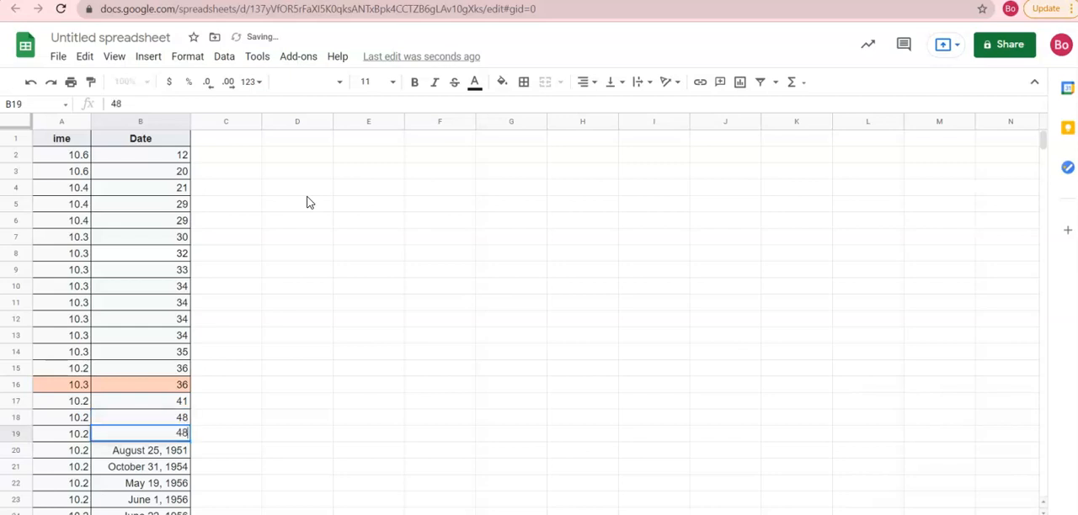
key(Return)
- Replace the dates in B20:B23 with the two-digit years 51, 54, 56 and 56
text(51)
key(Return)
text(54)
key(Return)
text(56)
key(Return)
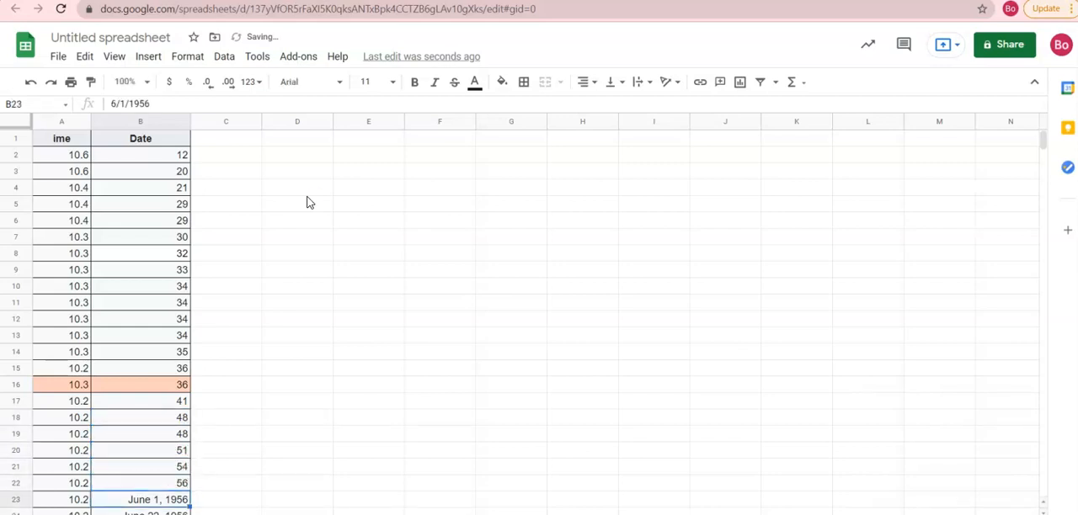
text(56)
key(Return)
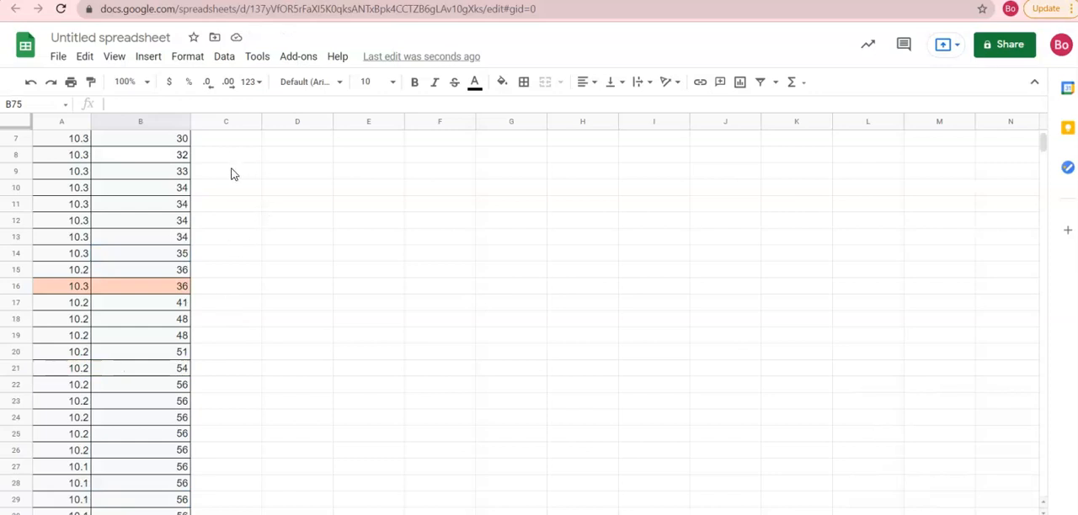
scroll(235, 180, up, 2)
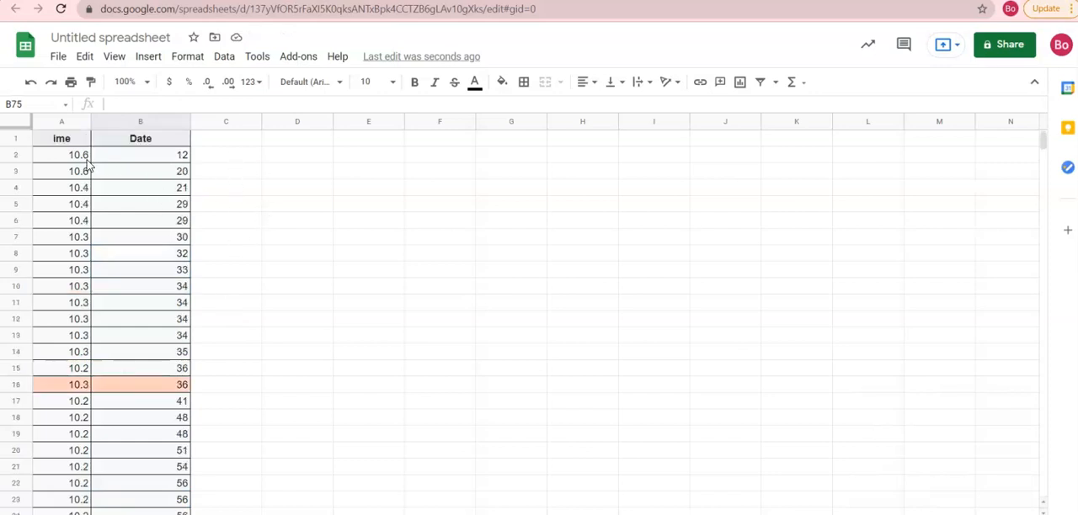
drag(76, 161, 145, 202)
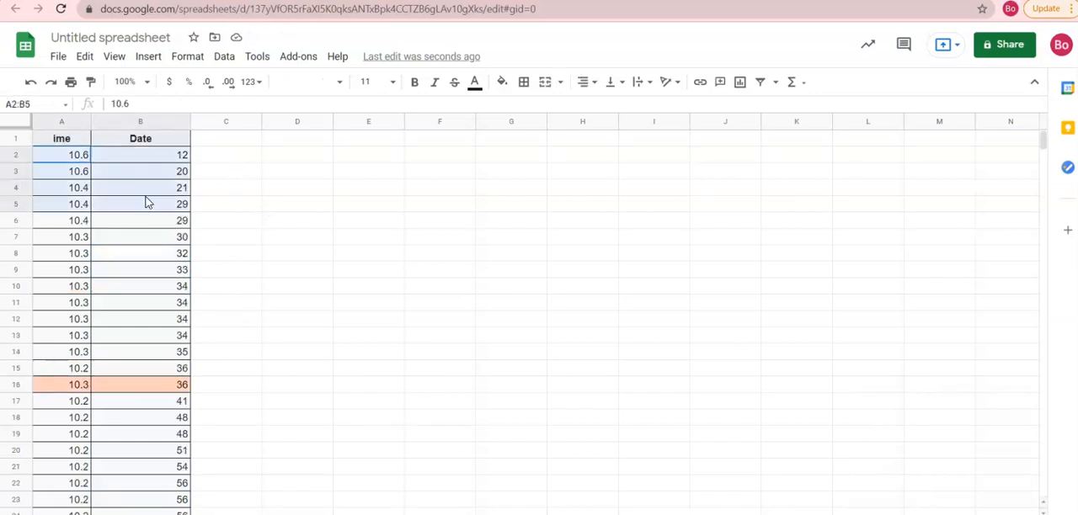
scroll(146, 202, down, 4)
scroll(145, 202, up, 4)
click(206, 205)
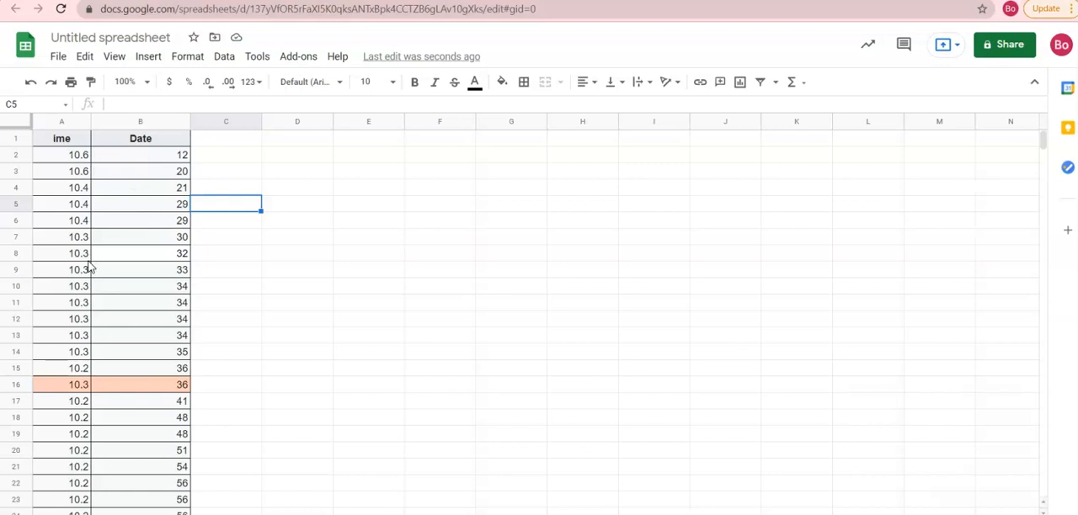
- Move the whole time column from column A to column C, directly after the Date column
click(61, 123)
right_click(64, 123)
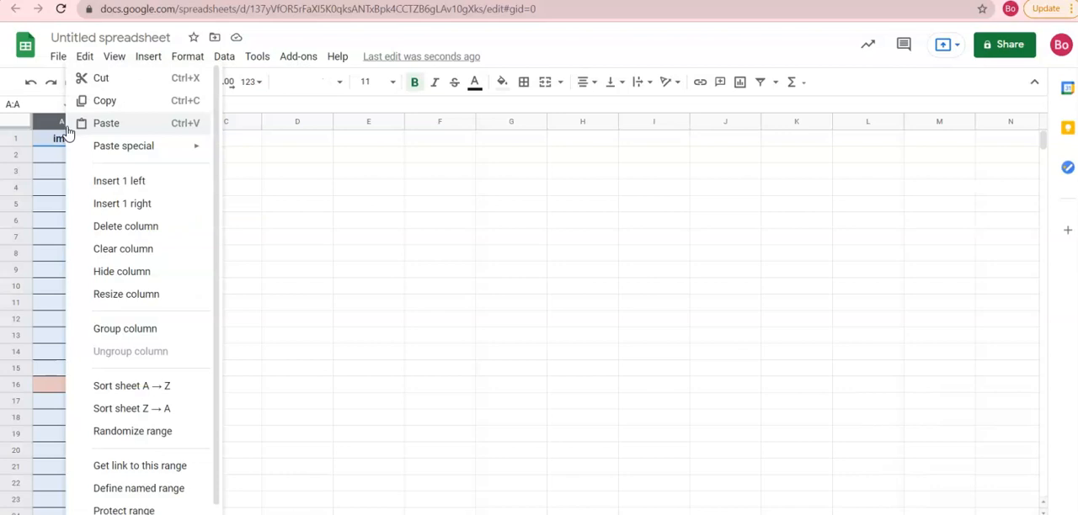
click(110, 101)
click(224, 140)
right_click(224, 139)
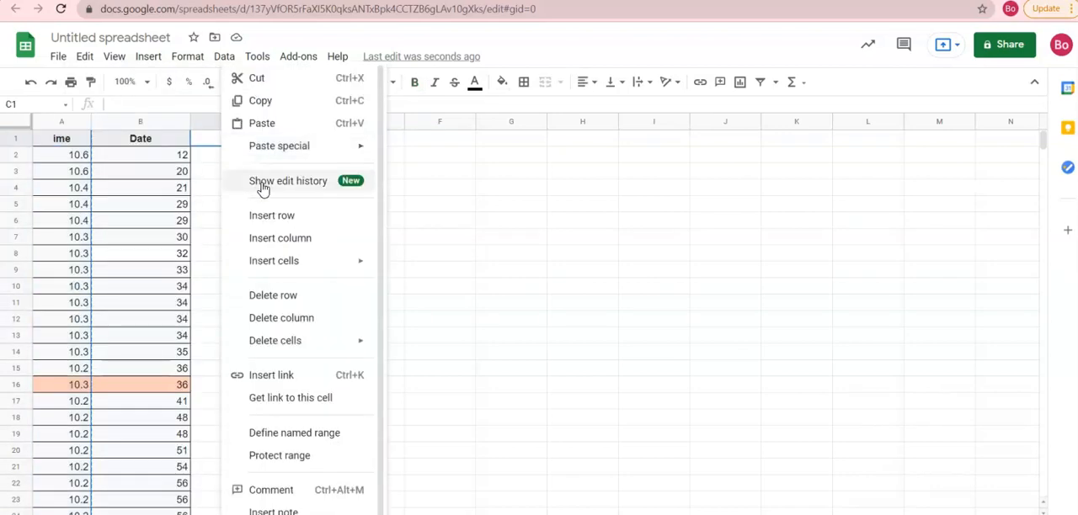
click(262, 124)
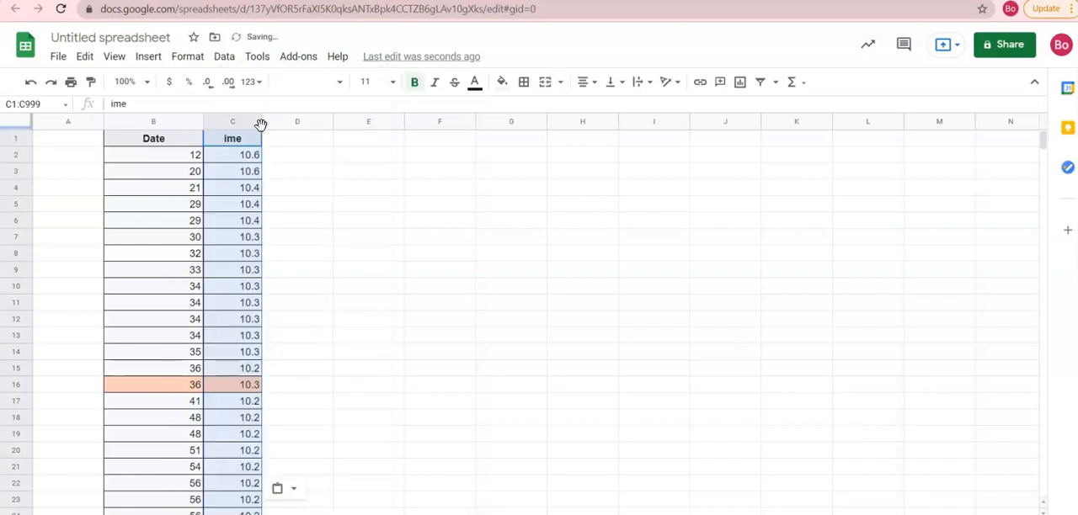
click(291, 177)
- Copy all the year and time values in B2:C74 without the header row
drag(186, 157, 214, 425)
scroll(227, 317, down, 10)
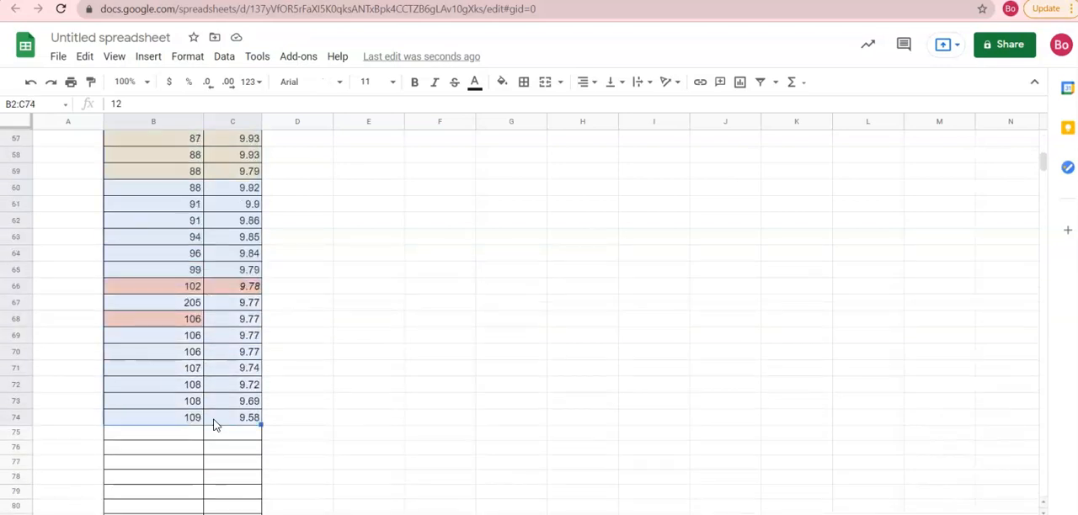
key(ctrl+c)
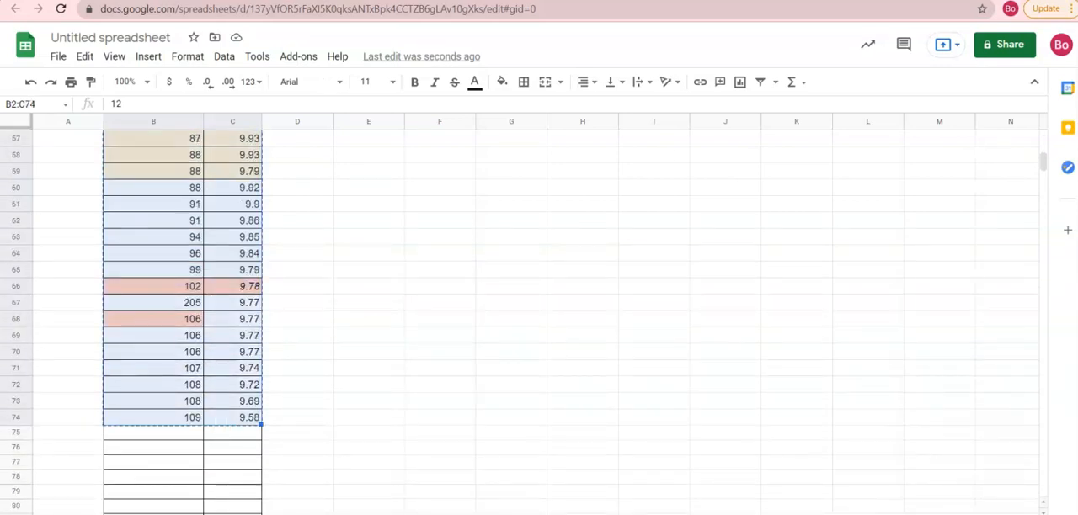
- Switch to the Desmos graphing calculator and paste the copied year and time values as a table in the first expression
click(758, 1)
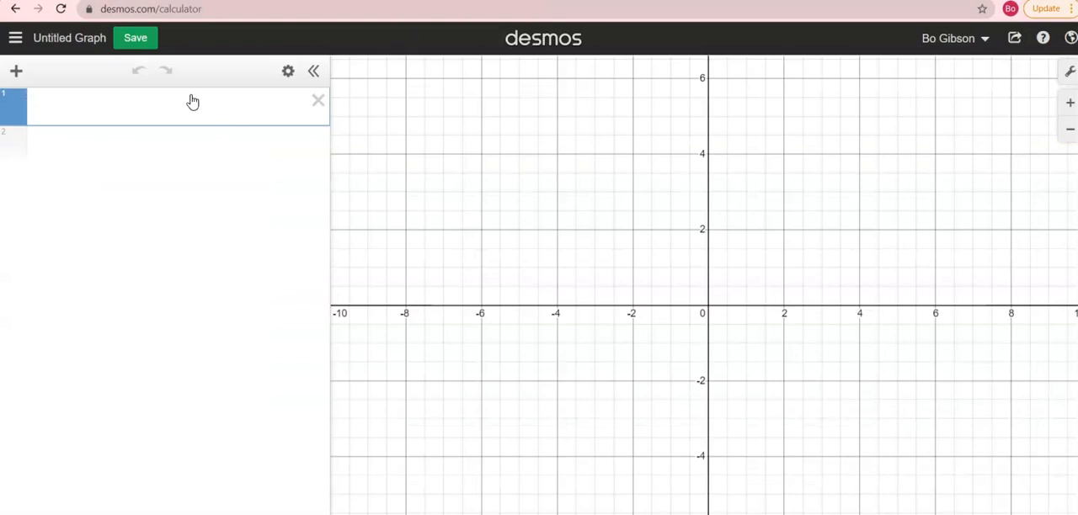
key(ctrl+v)
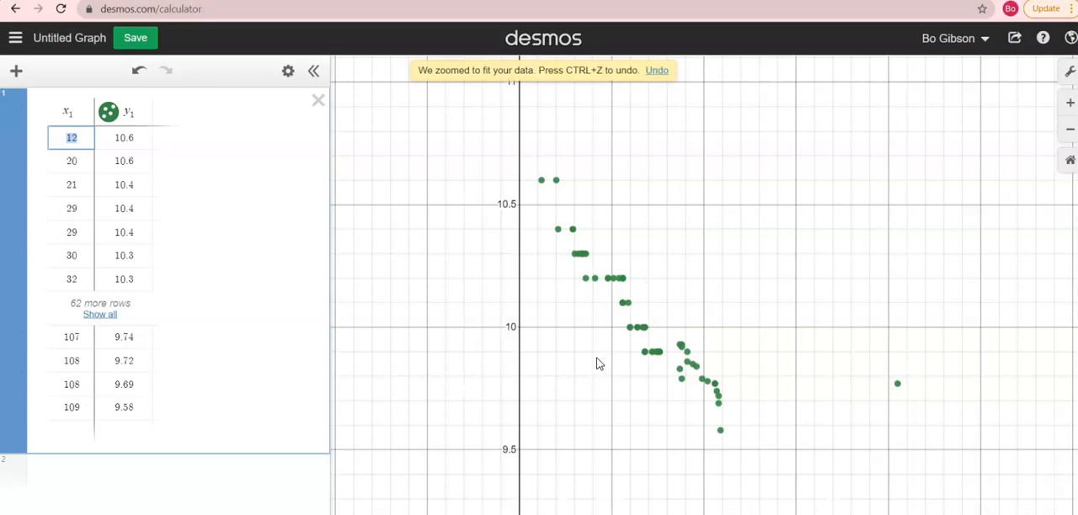
- Examine the plotted points, check the coordinates of the isolated outlier, and fit the graph view to the table's data
drag(589, 365, 602, 324)
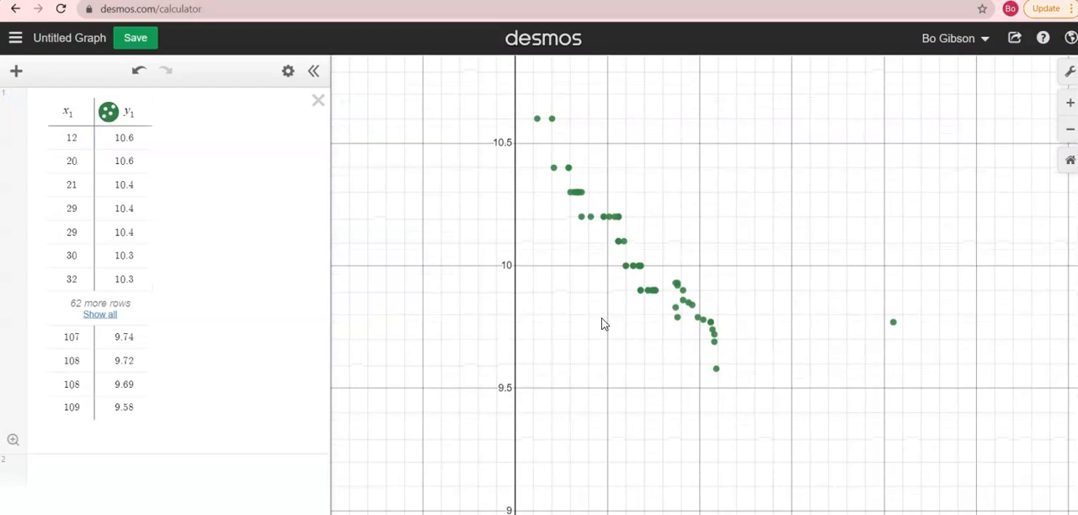
click(894, 324)
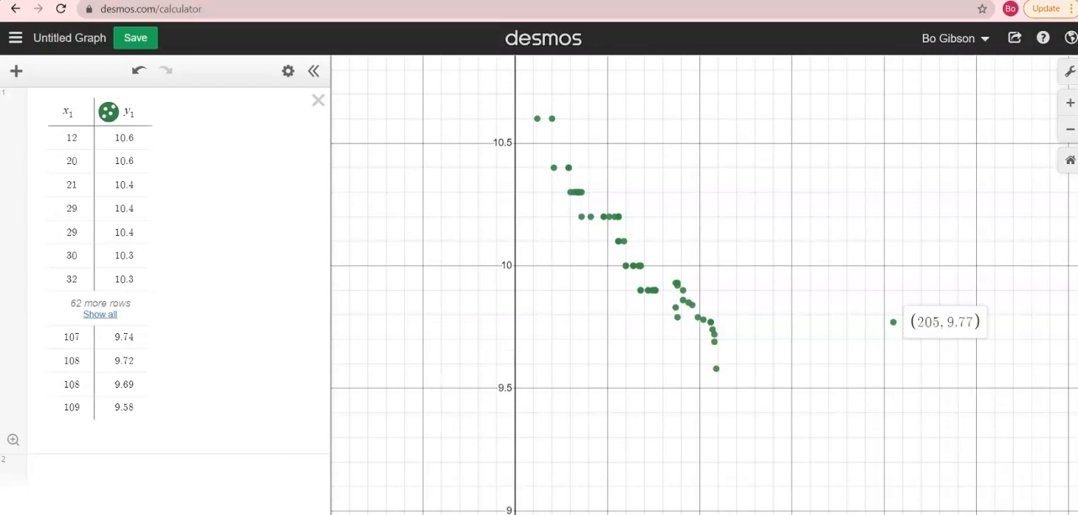
drag(627, 373, 549, 330)
scroll(593, 408, up, 2)
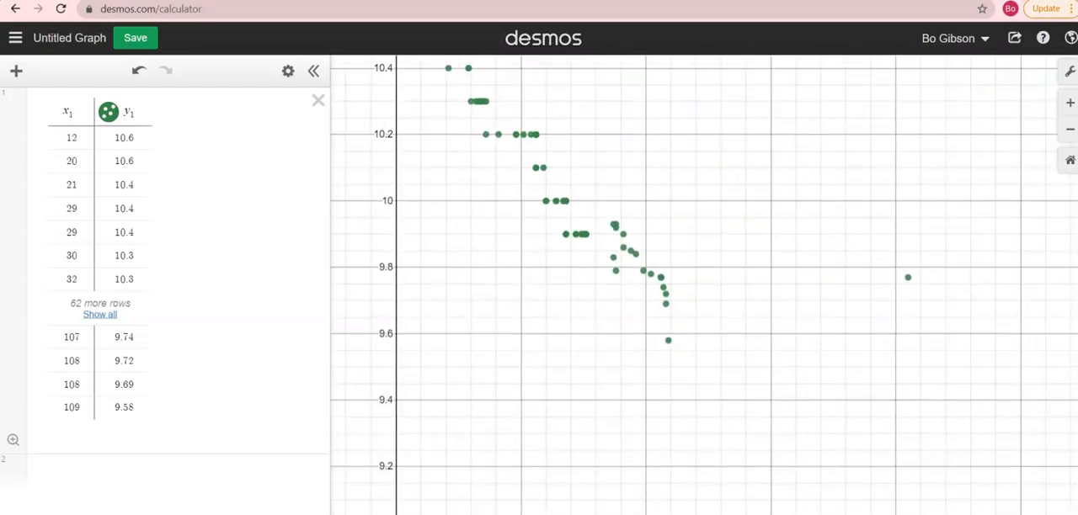
click(13, 441)
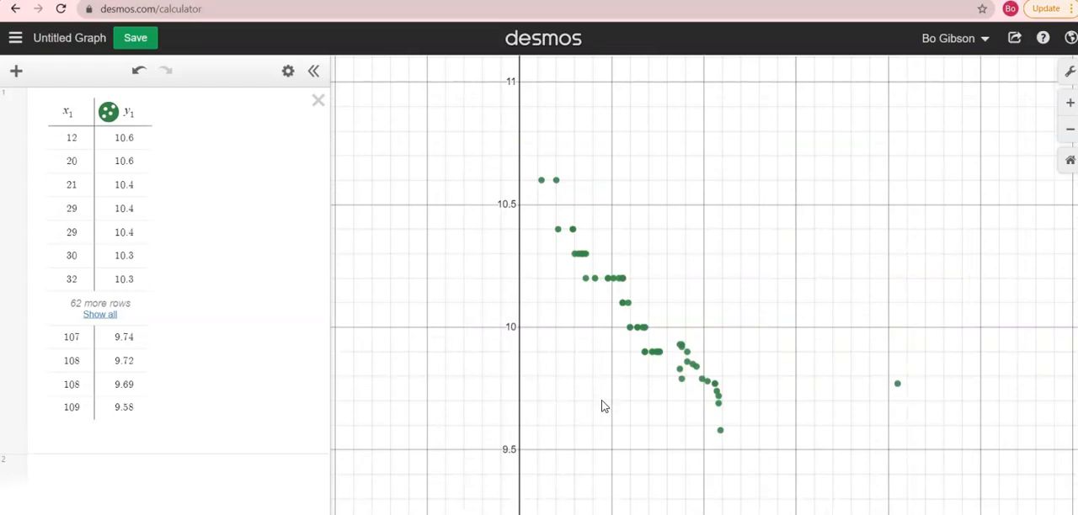
drag(602, 406, 599, 394)
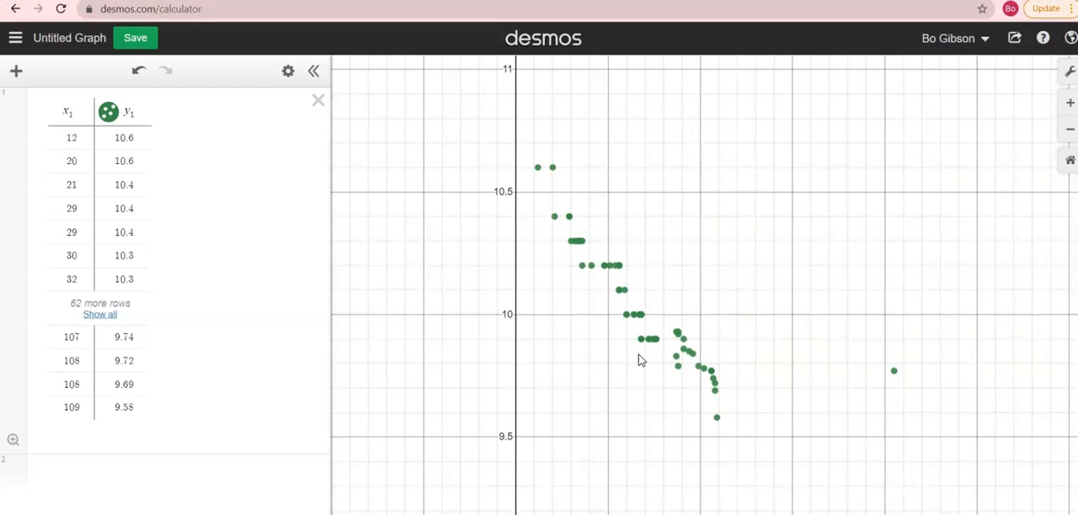
drag(591, 426, 590, 344)
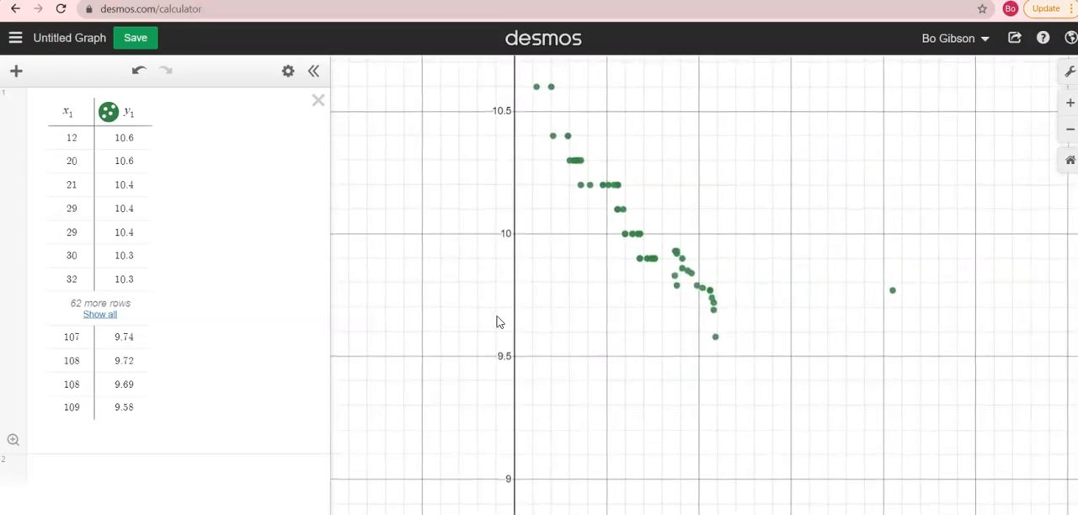
- Add the linear regression y_1 ~ mx_1 + b as a new expression below the data table
click(115, 467)
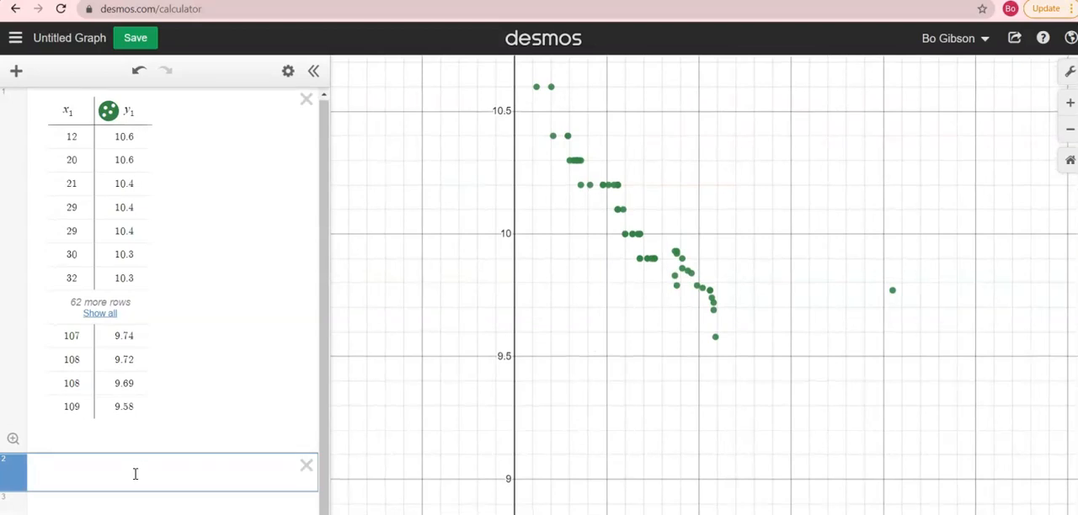
text(y_1)
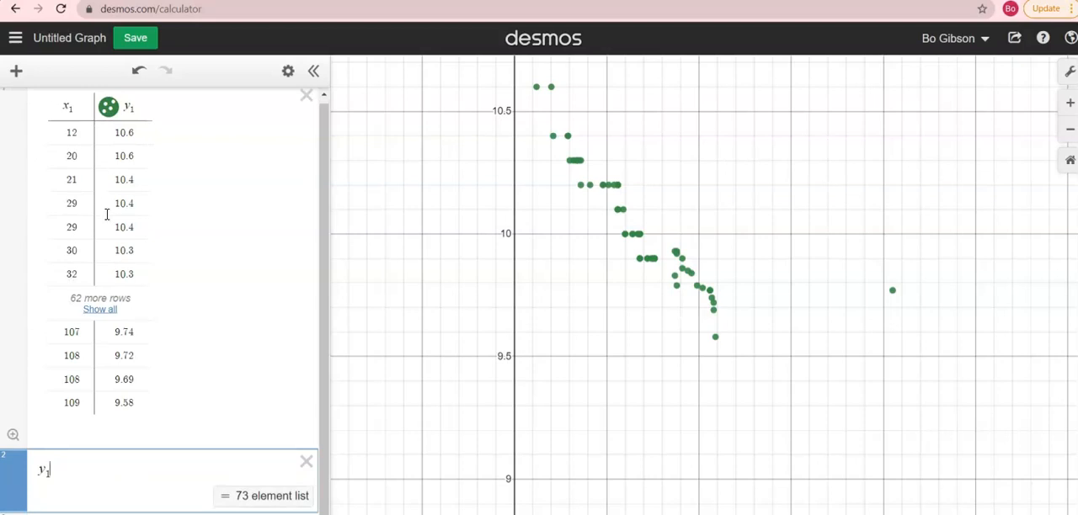
double_click(63, 103)
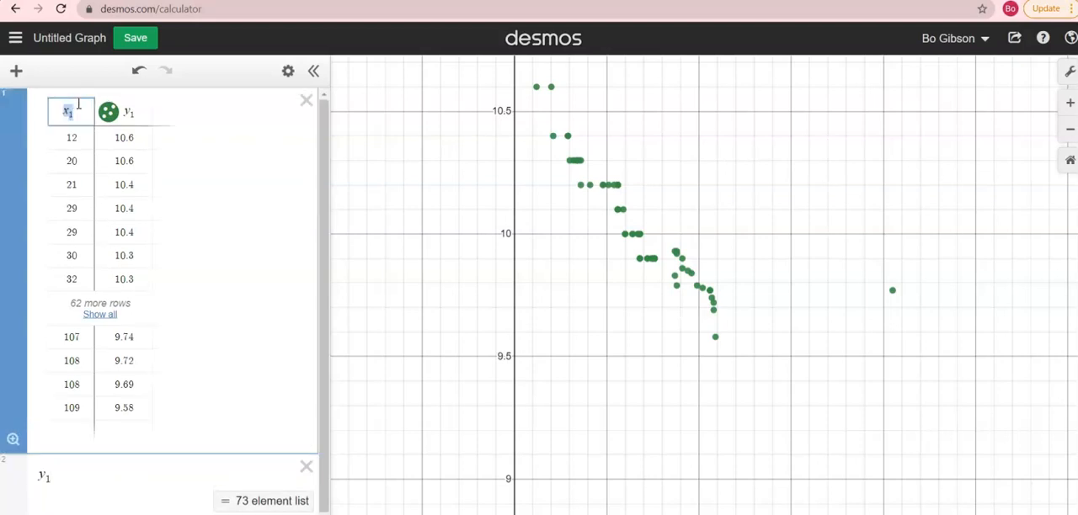
click(52, 475)
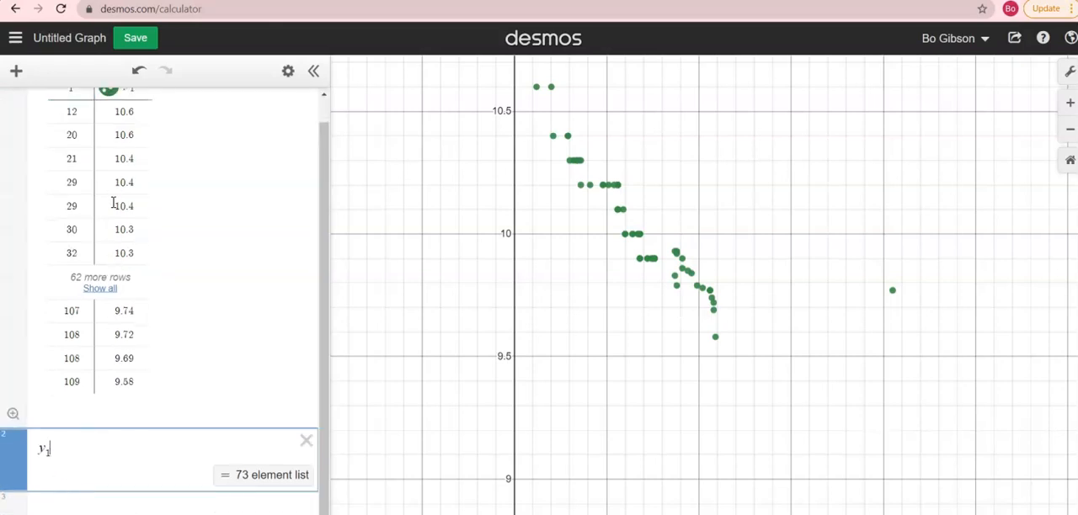
scroll(117, 177, up, 1)
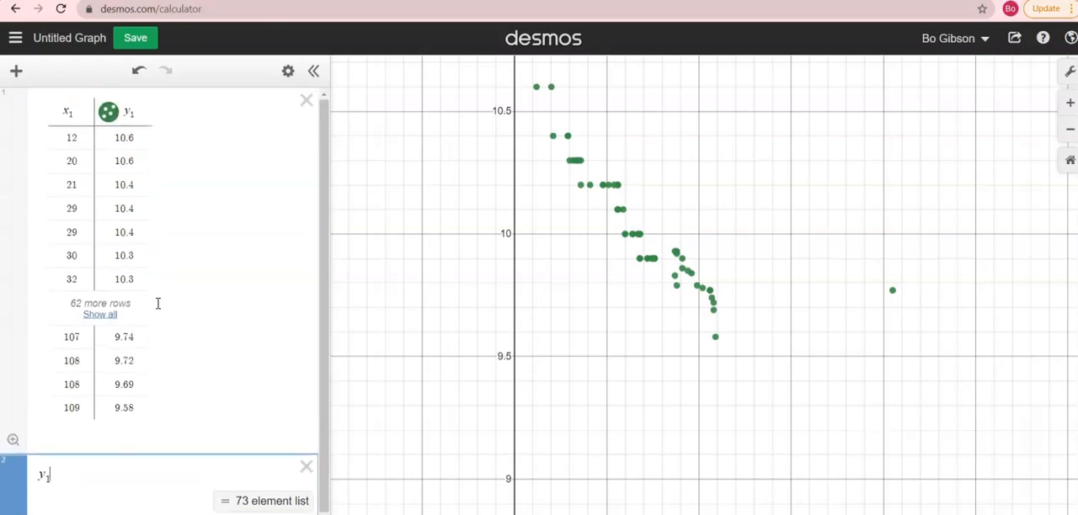
scroll(157, 307, down, 1)
scroll(158, 314, up, 1)
text(~ )
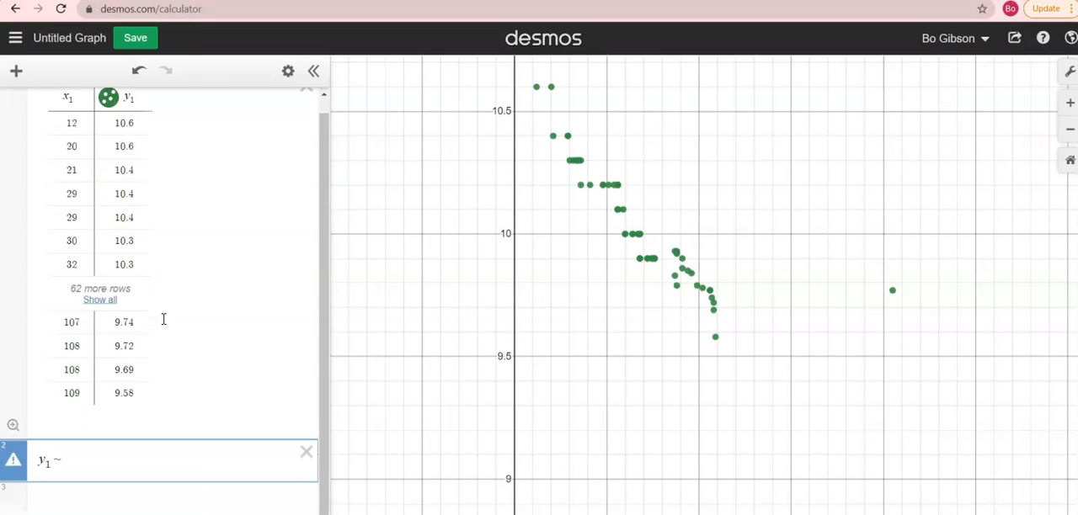
text(mx1 + b)
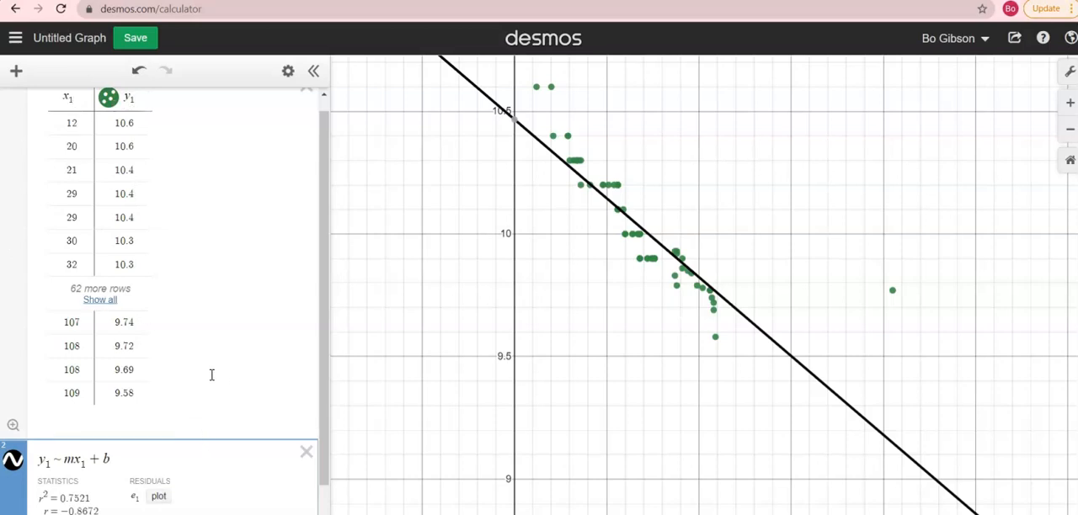
- Review the regression's statistics and parameters along with the table's column variables and the fitted line on the graph
scroll(62, 467, down, 1)
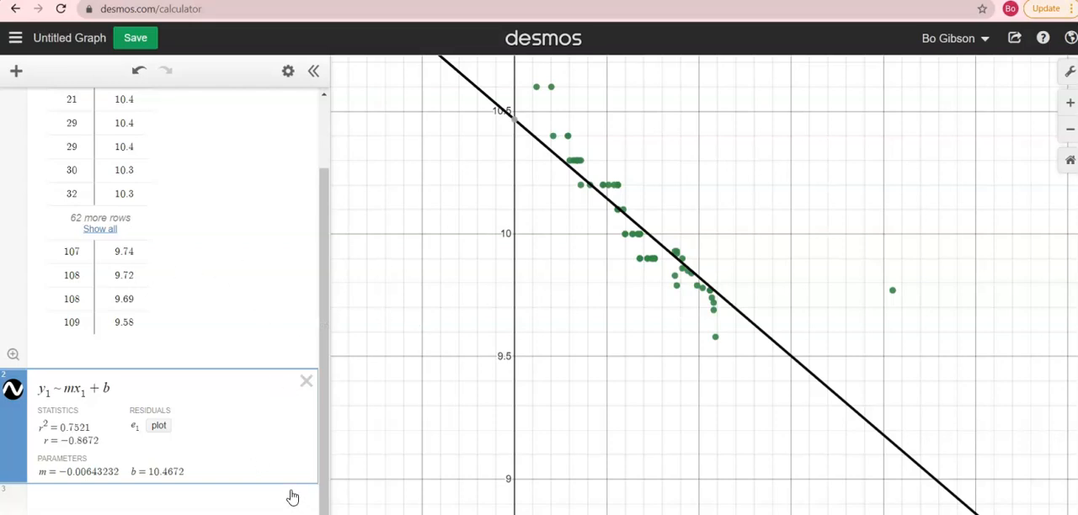
scroll(199, 409, up, 2)
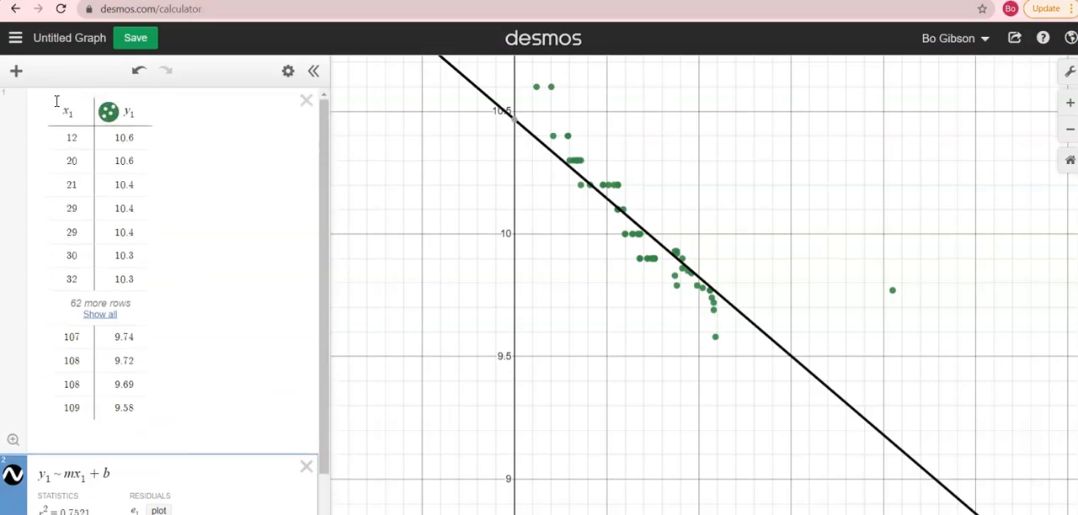
click(63, 110)
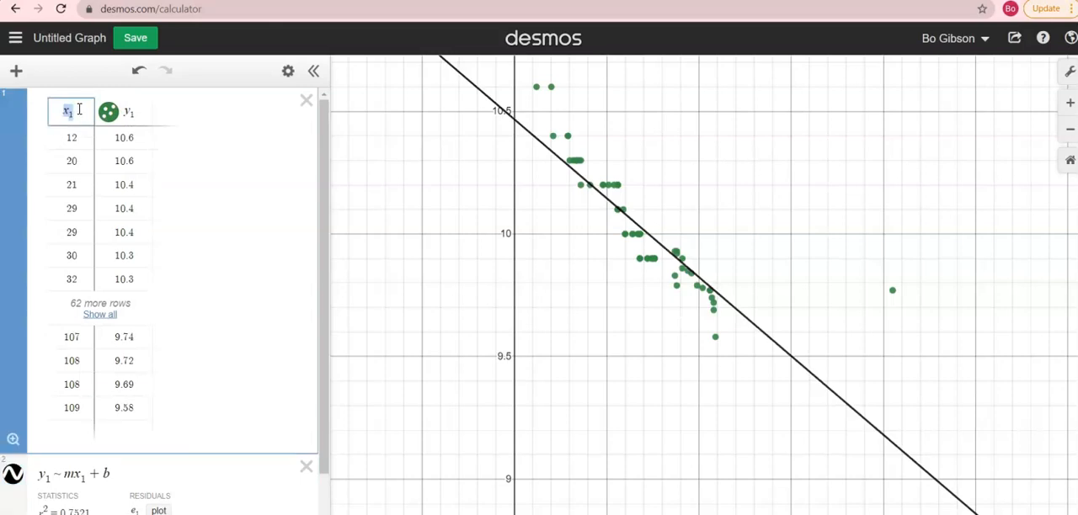
double_click(137, 107)
drag(322, 340, 329, 420)
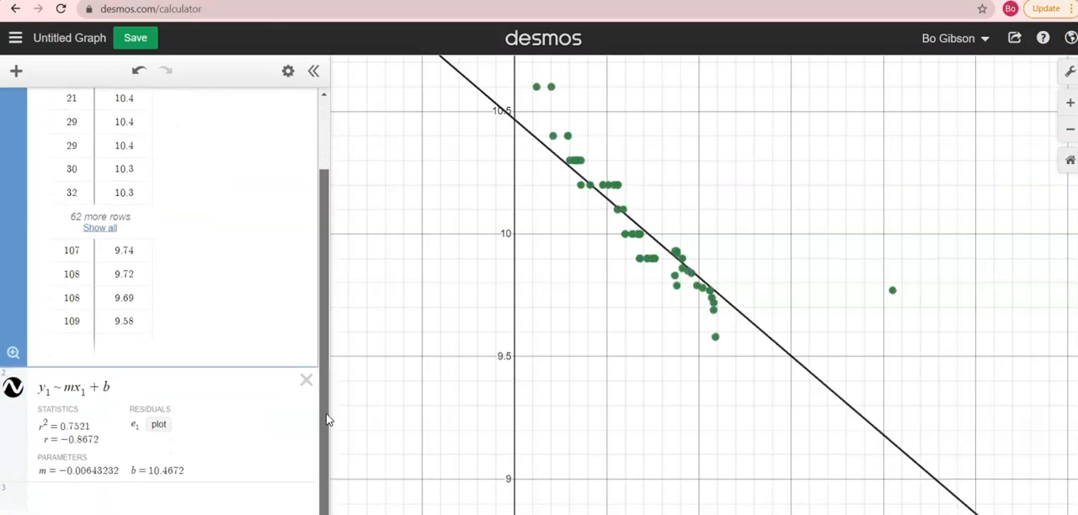
click(290, 491)
scroll(216, 337, up, 2)
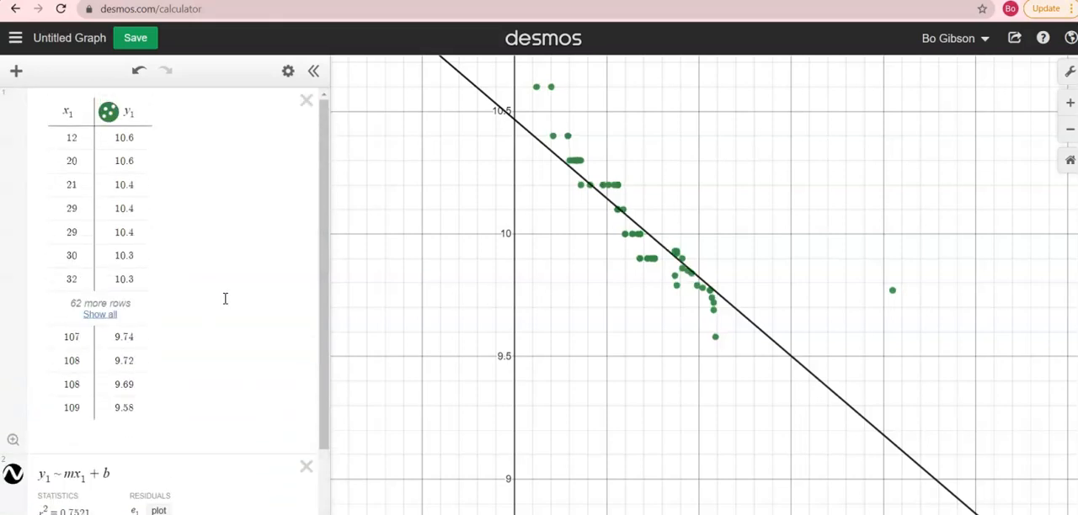
scroll(240, 356, down, 2)
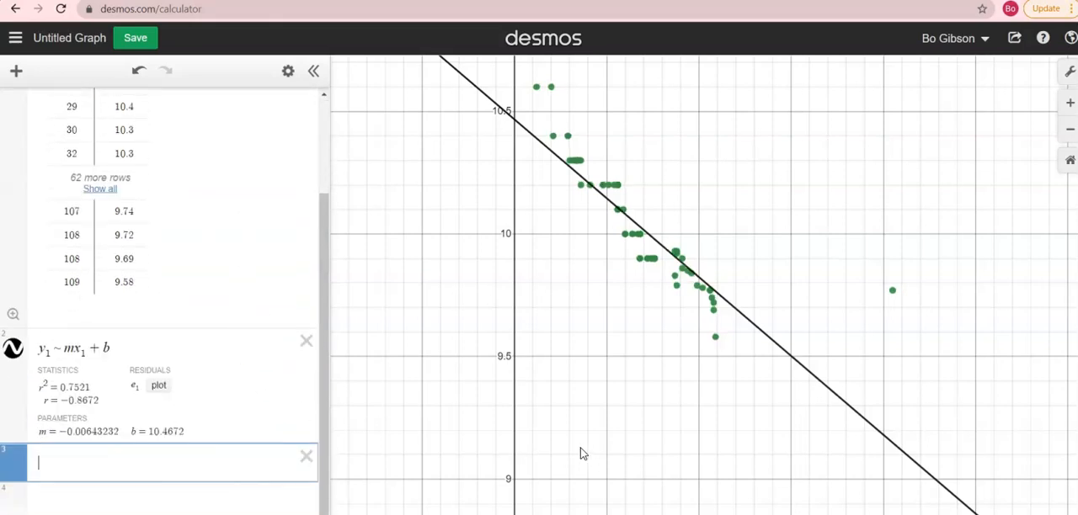
scroll(579, 448, up, 1)
scroll(842, 378, down, 1)
scroll(791, 380, down, 1)
drag(727, 391, 662, 389)
- Graph the vertical line x = mean(x_1) in a new expression and give it a dashed line style
click(154, 467)
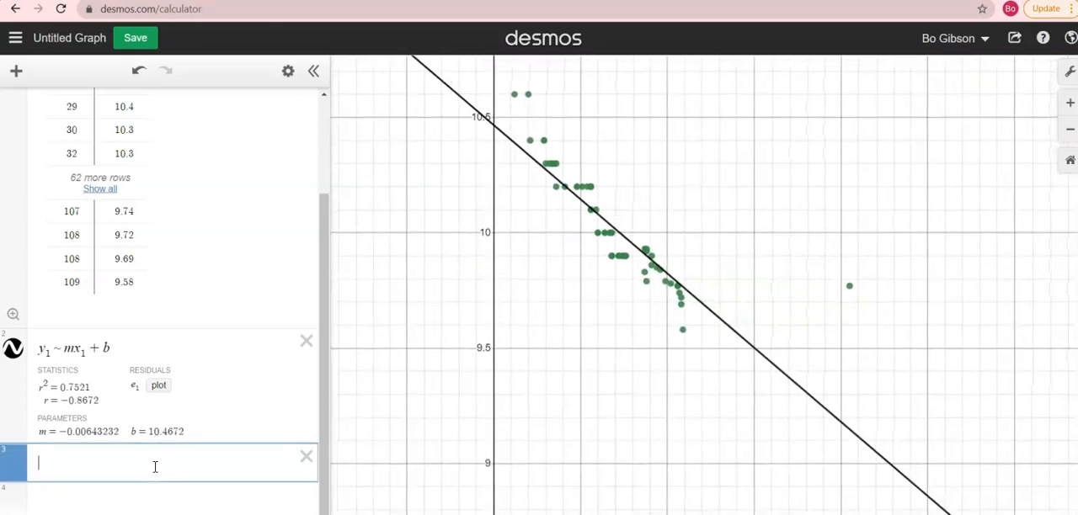
text(mean)
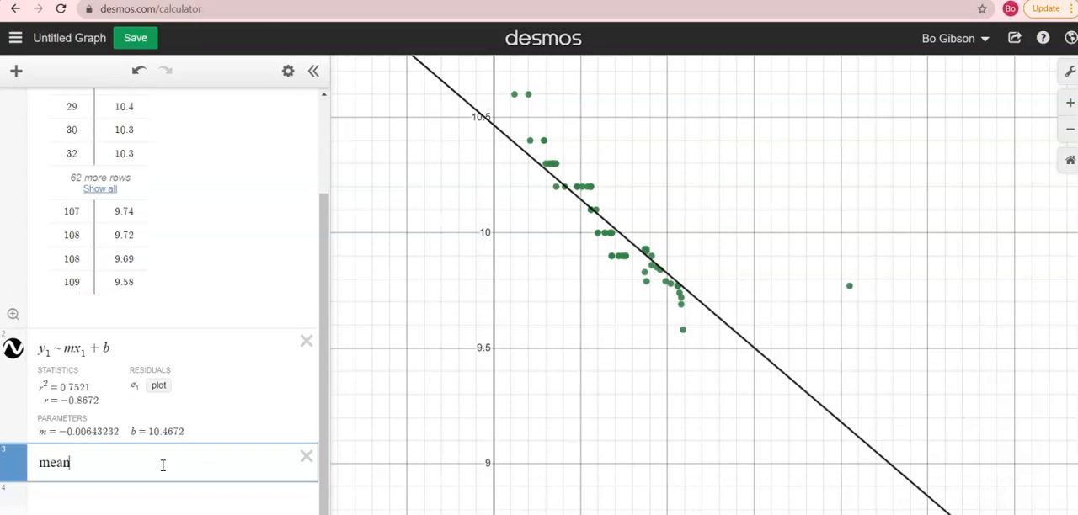
text((x1))
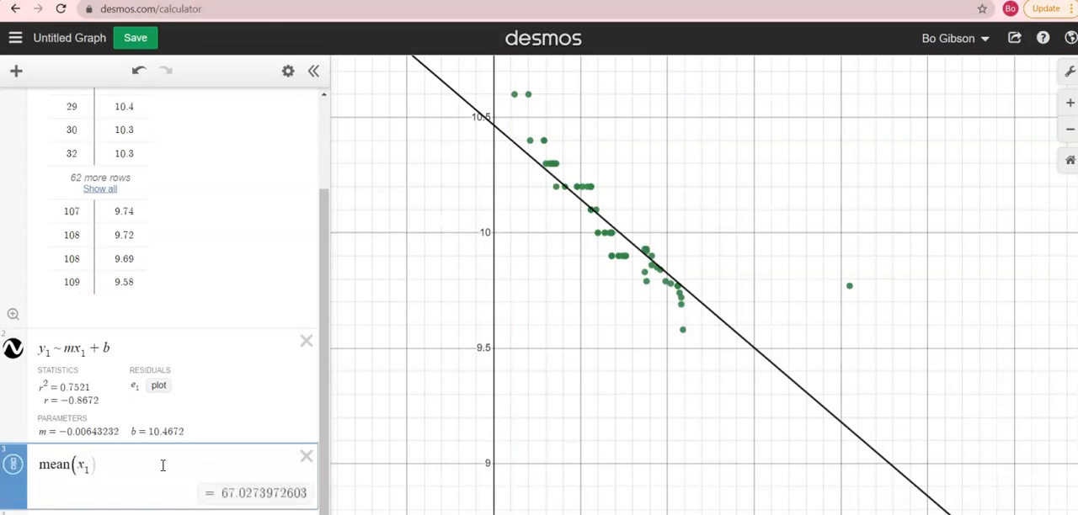
click(43, 471)
text(x=)
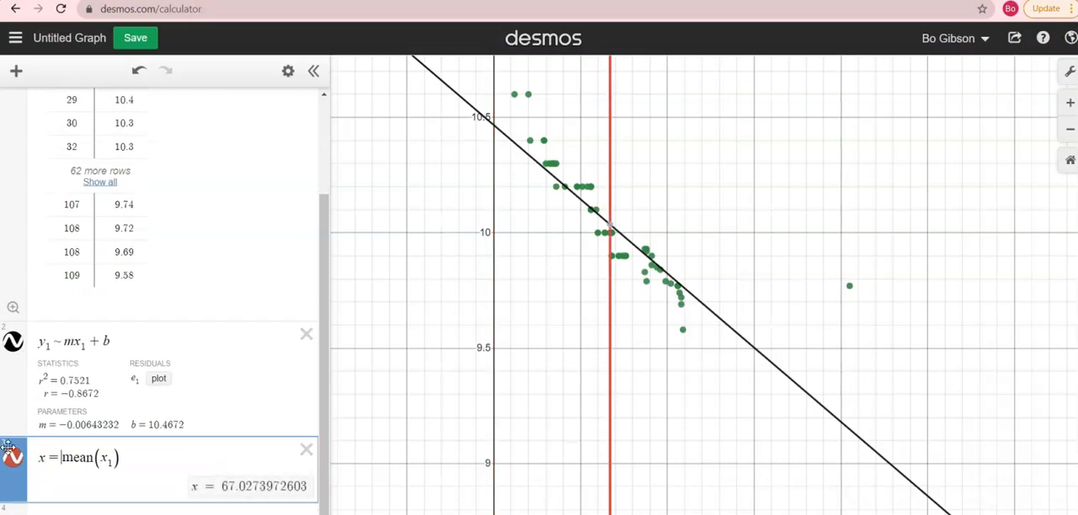
click(12, 458)
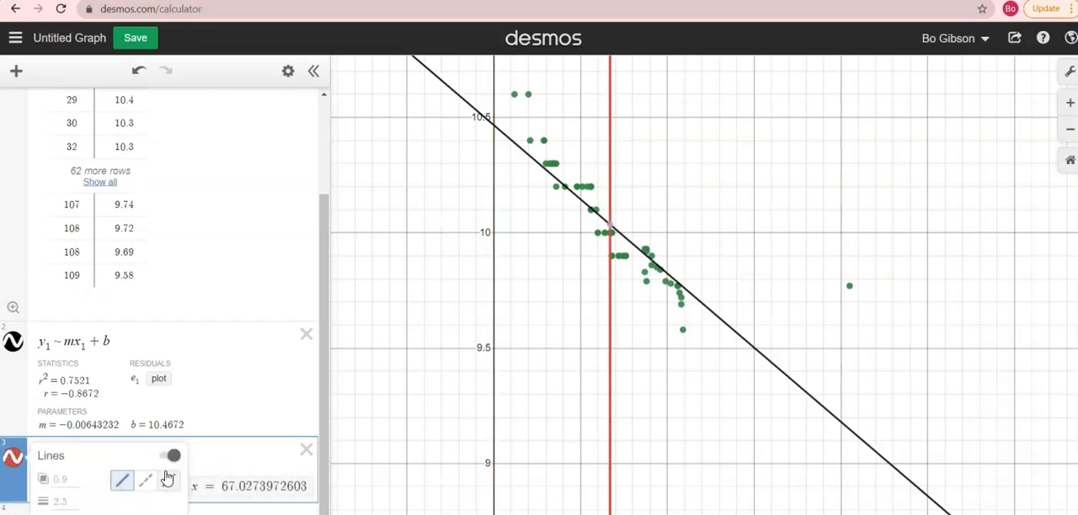
click(144, 480)
click(620, 357)
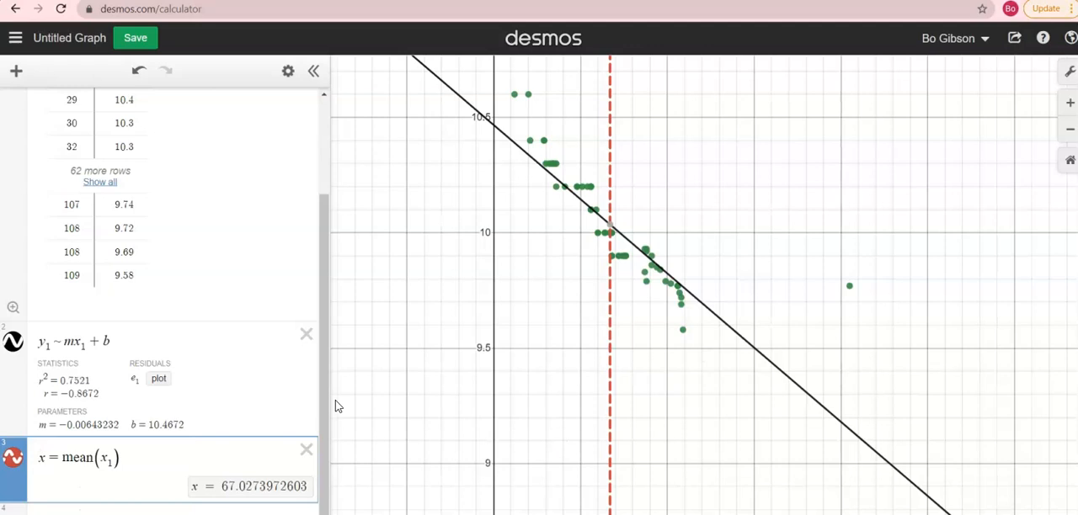
- Graph the horizontal line y = mean(y_1) in a new expression and give it a dashed line style
scroll(121, 448, down, 1)
click(118, 498)
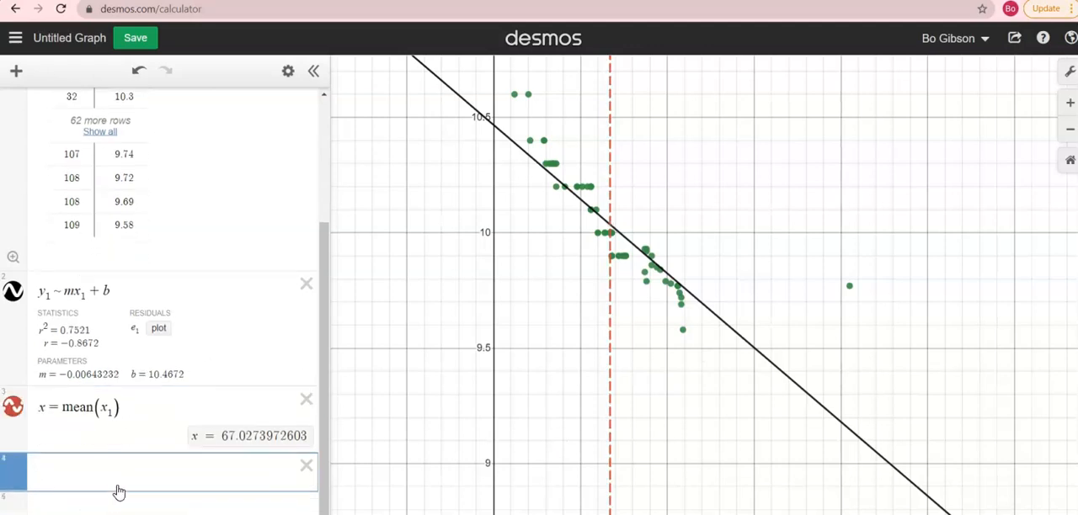
text(y1)
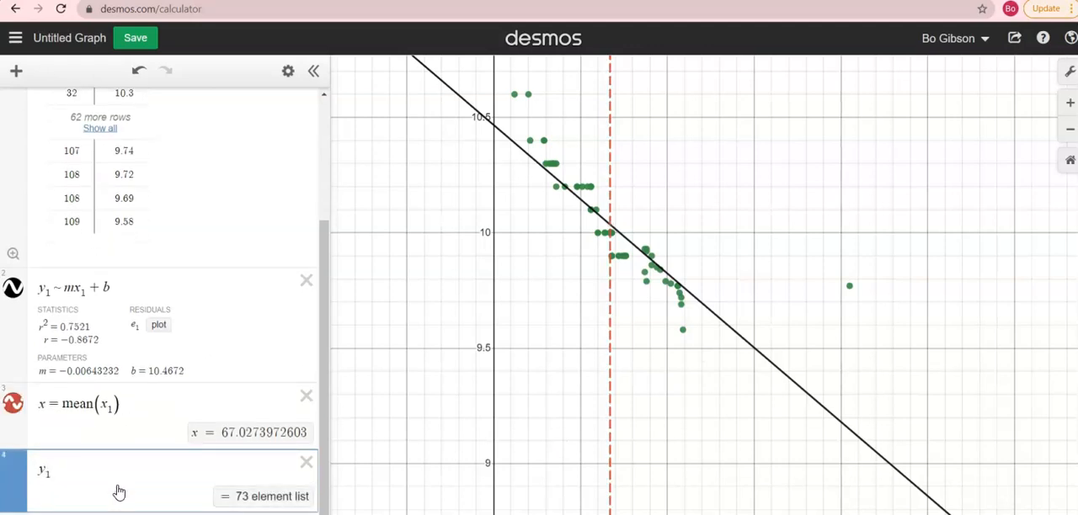
key(BackSpace)
text(= mea)
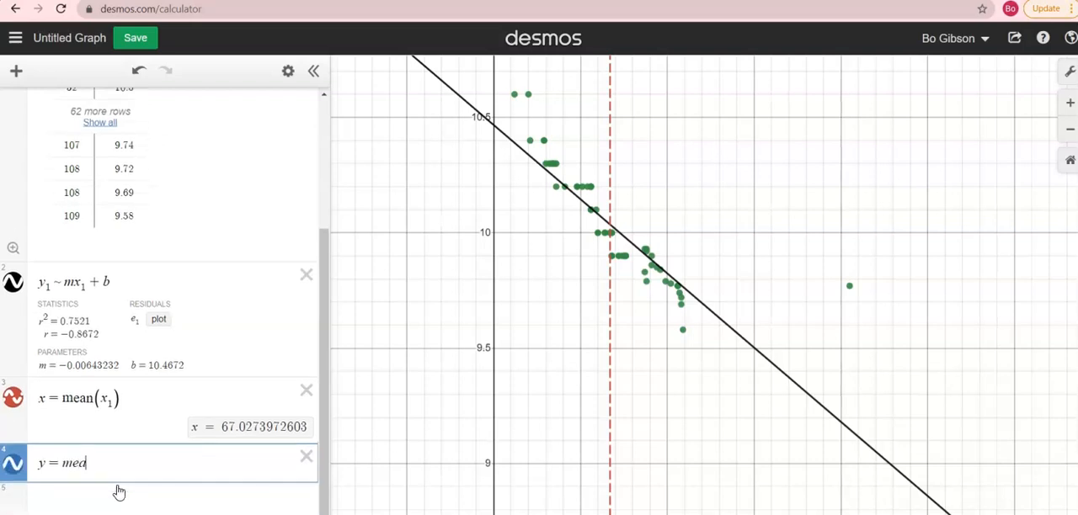
text(n(y1))
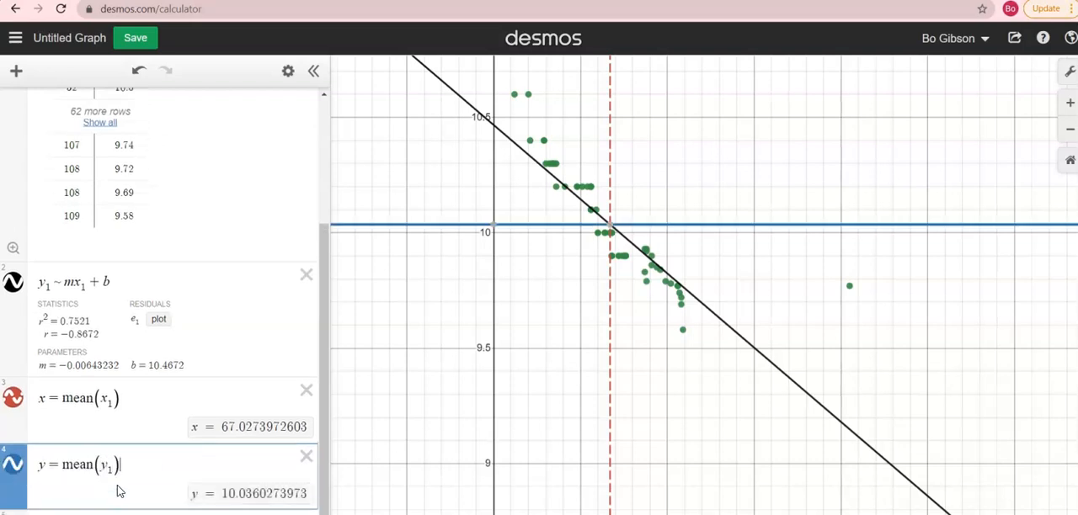
click(11, 469)
click(145, 481)
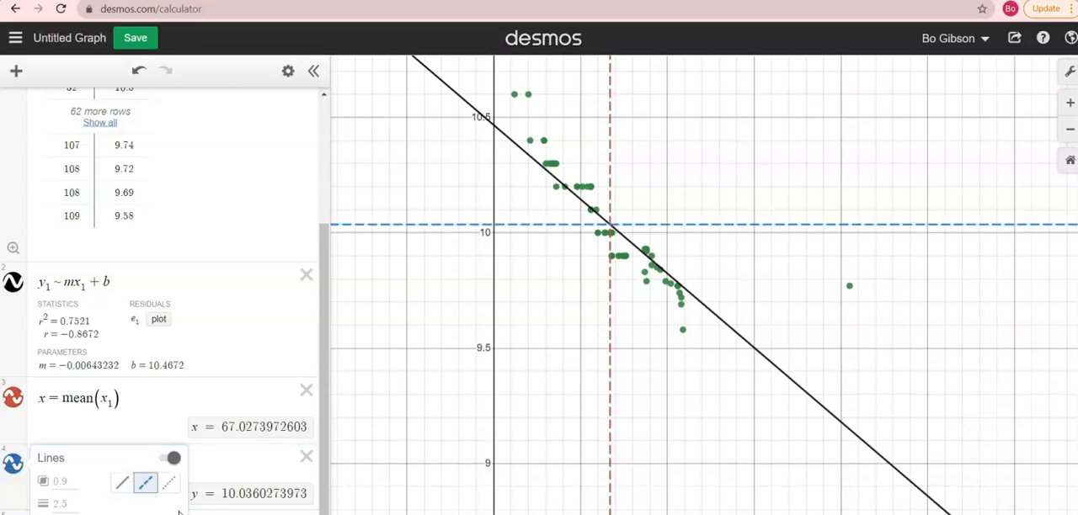
scroll(409, 469, down, 1)
click(327, 473)
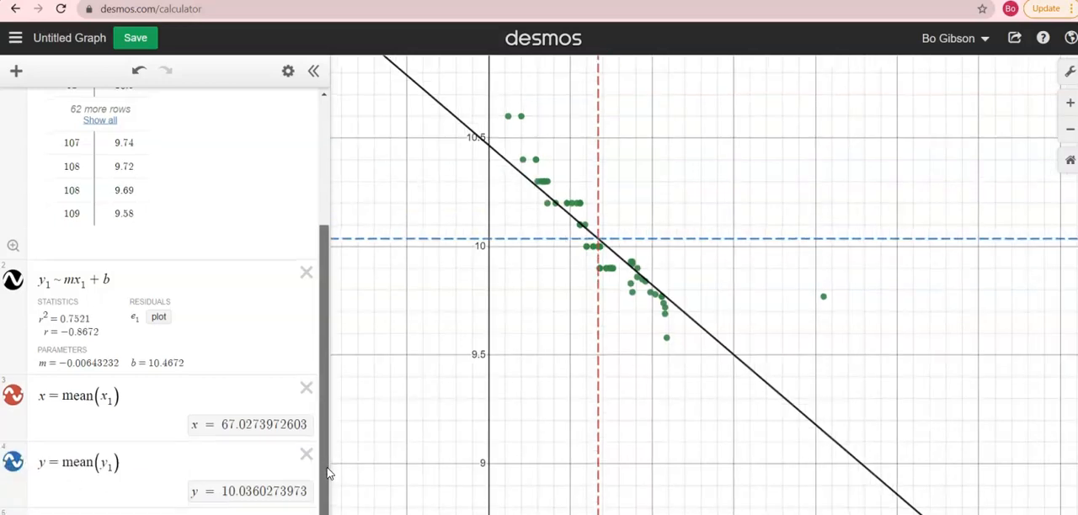
- Change the colour of the y = mean(y_1) line to red
scroll(328, 474, down, 1)
click(11, 442)
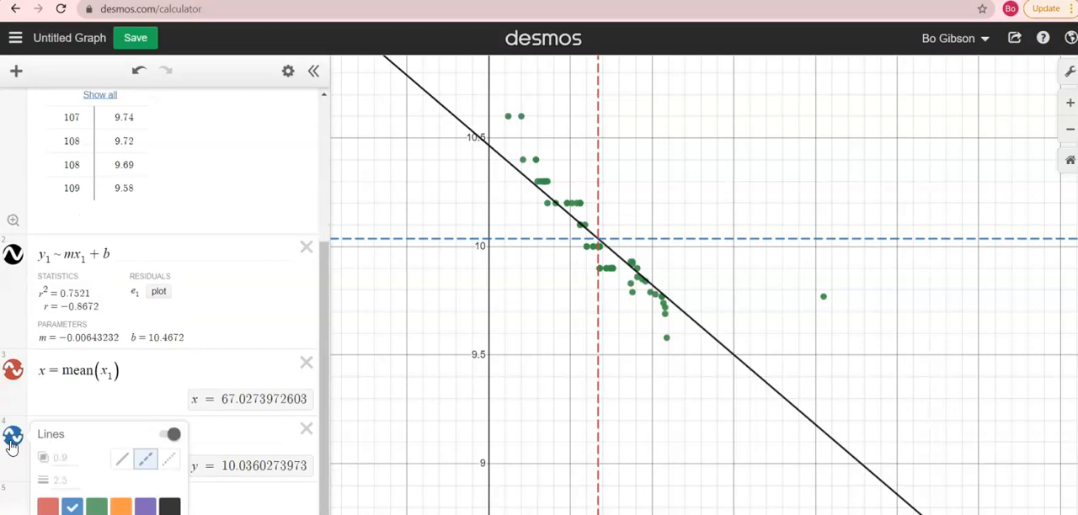
click(47, 505)
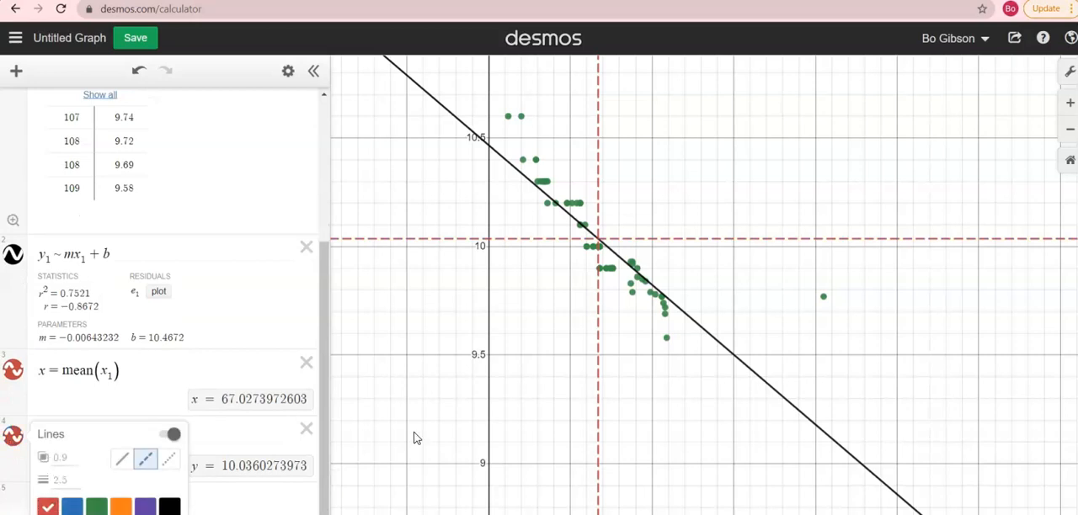
click(623, 350)
drag(566, 353, 553, 330)
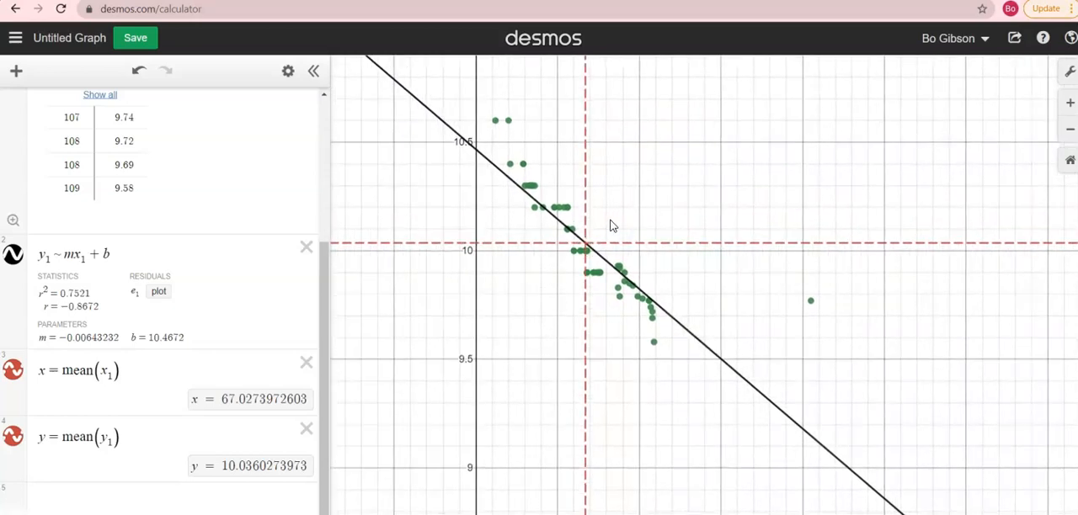